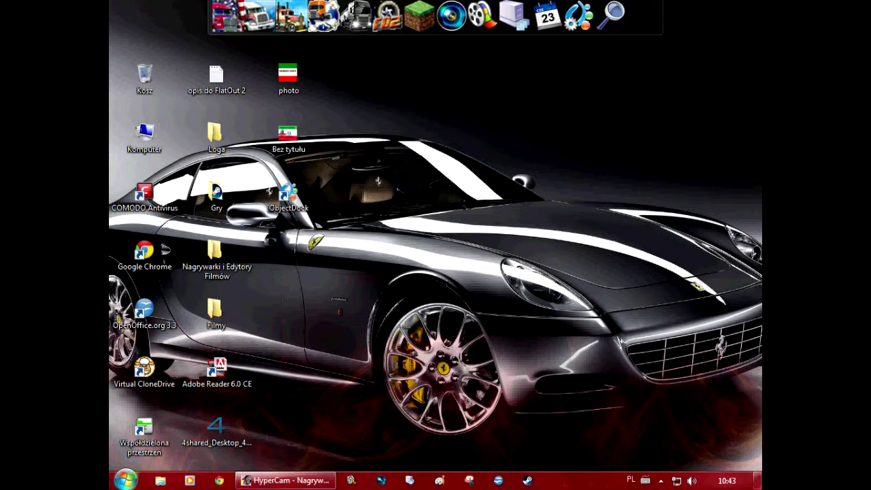
Open and dismiss the Start menu twice
click(126, 480)
click(129, 407)
click(125, 480)
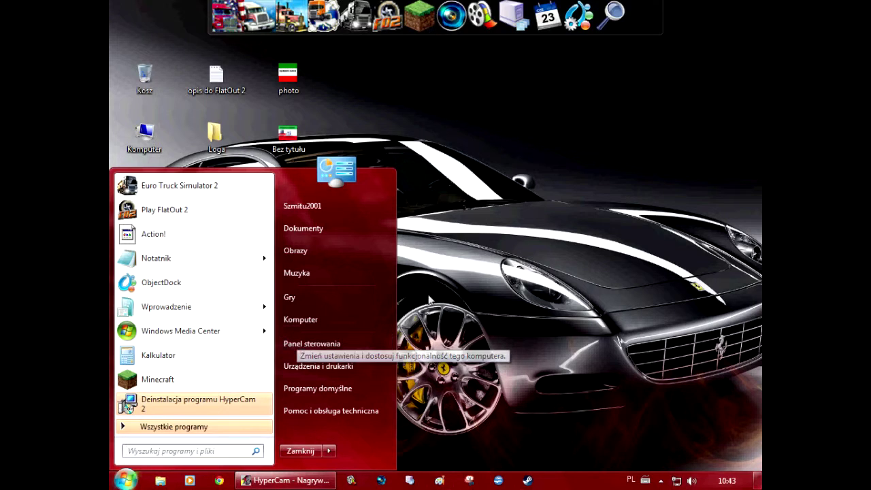
click(582, 250)
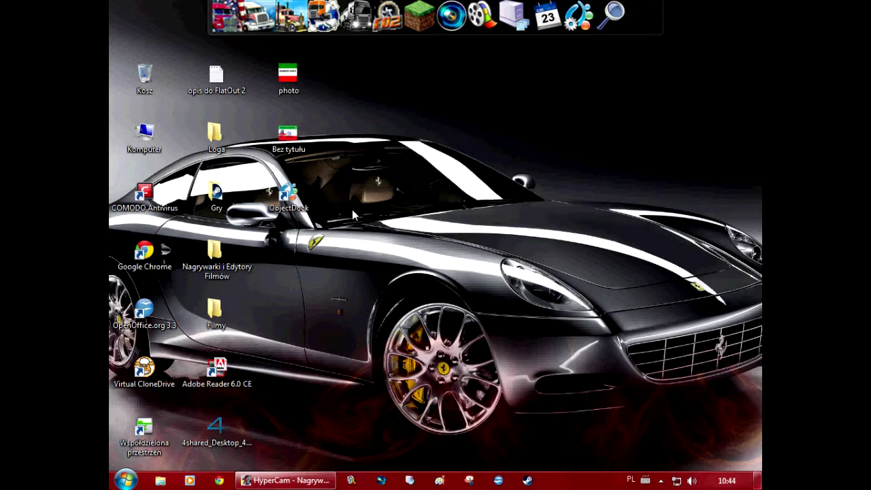
Drag selection rectangles across empty areas of the desktop
drag(343, 241, 443, 236)
drag(354, 195, 741, 330)
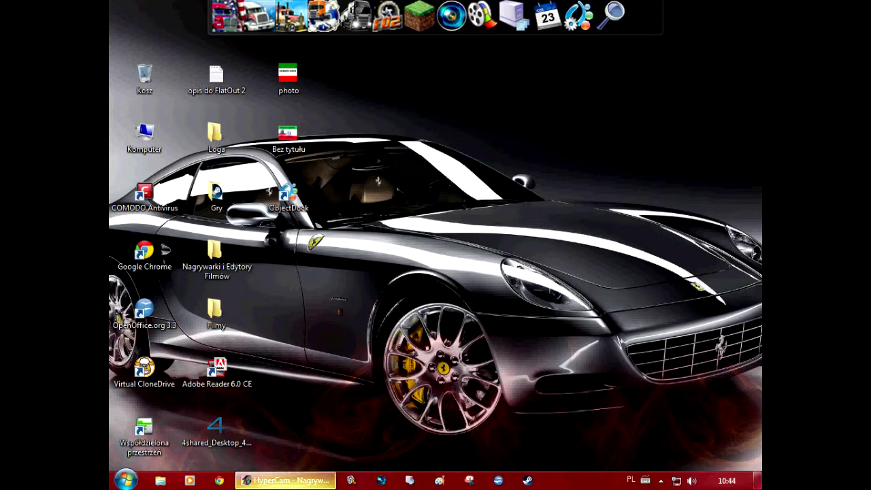
mouse_move(286, 480)
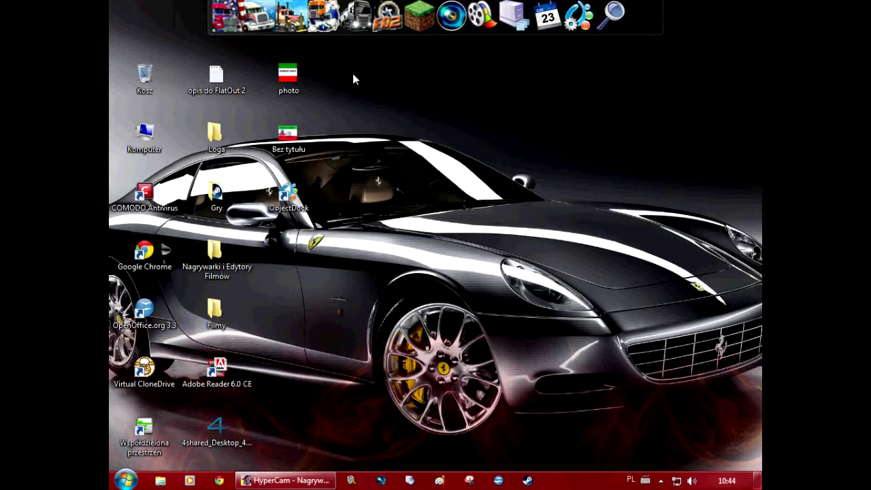
Advance the taskbar calendar to July 2015, close it, and open Computer from Start
click(727, 481)
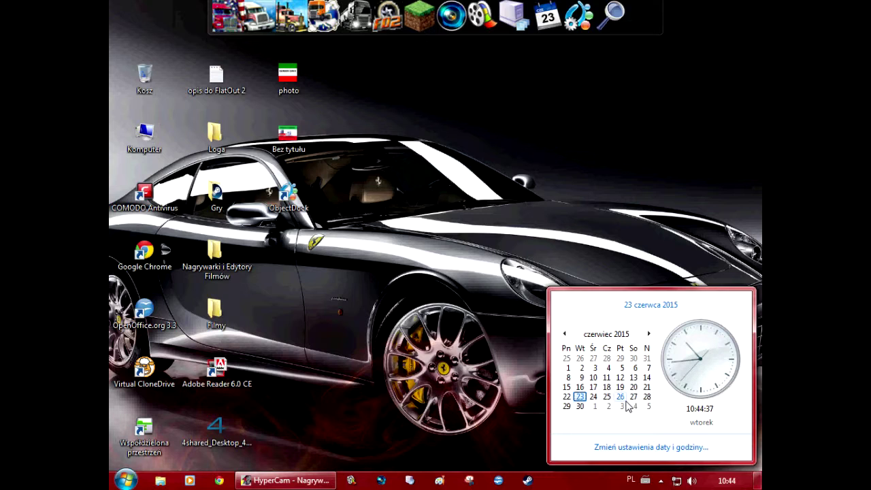
click(650, 334)
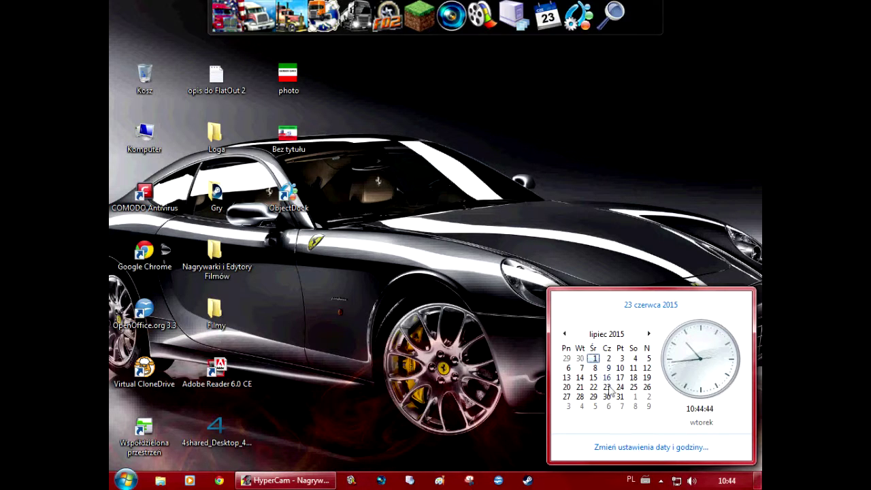
click(516, 131)
click(124, 480)
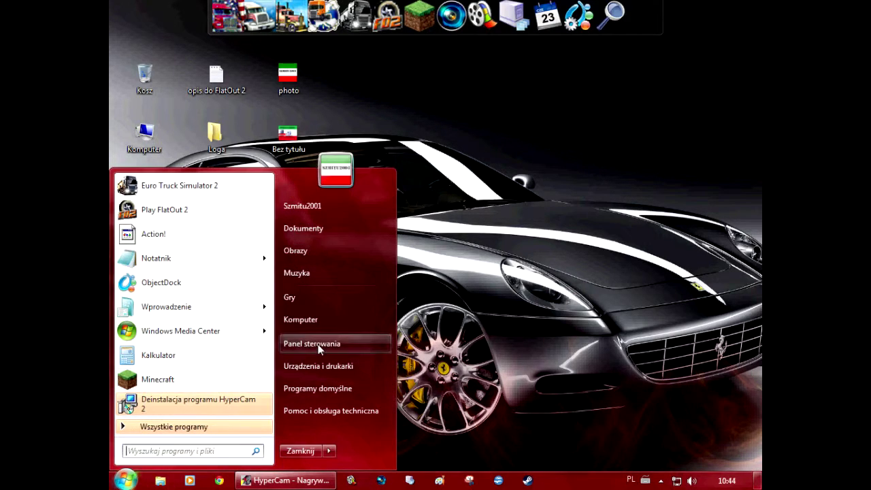
click(317, 324)
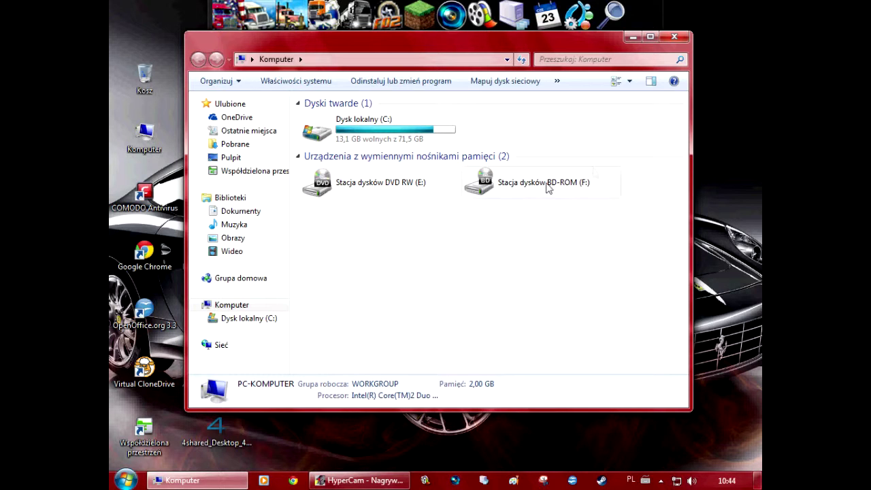
Close the Computer window, browse the All Programs list, then launch and close Paint
click(674, 36)
click(126, 480)
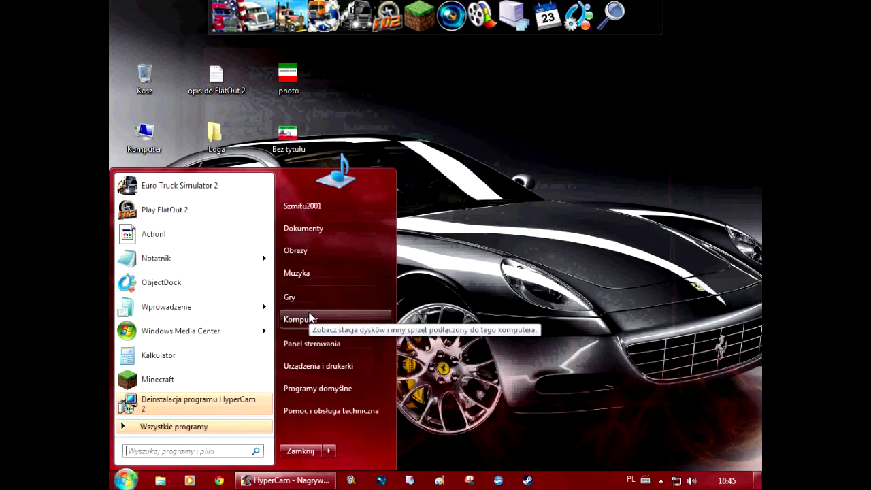
click(170, 429)
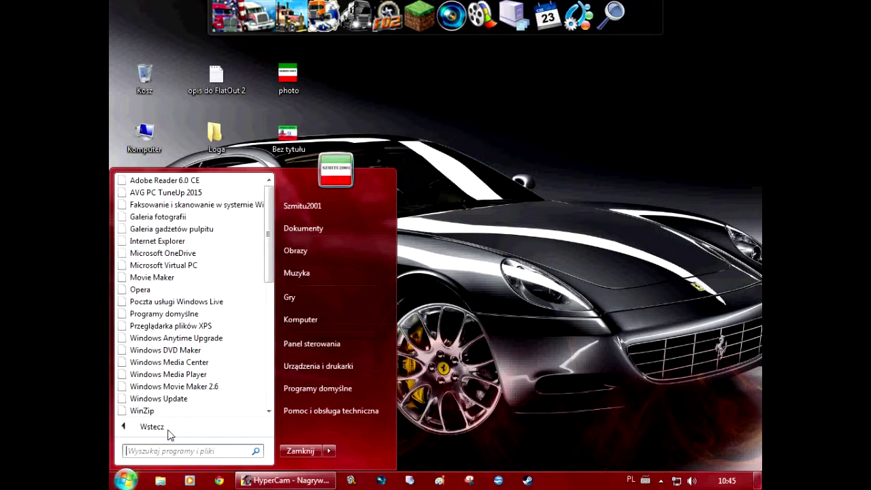
scroll(181, 379, down, 8)
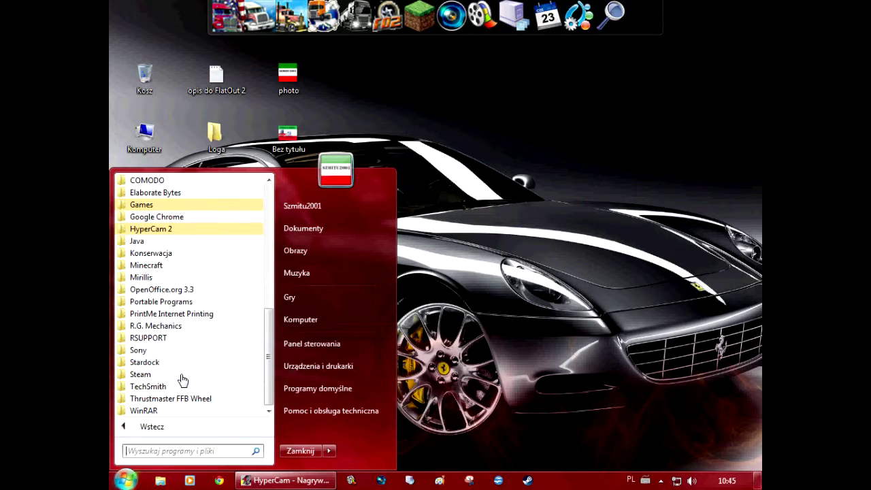
scroll(182, 380, up, 9)
scroll(193, 358, down, 6)
scroll(193, 358, down, 3)
scroll(193, 357, up, 8)
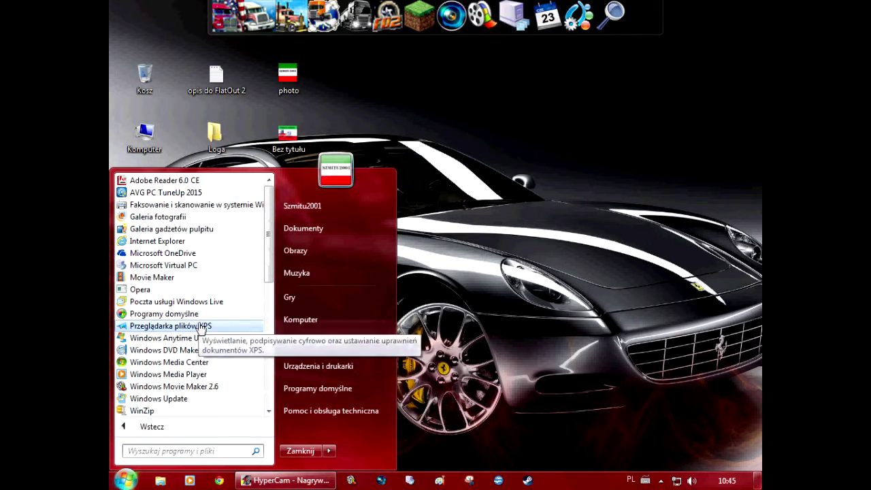
scroll(193, 286, down, 2)
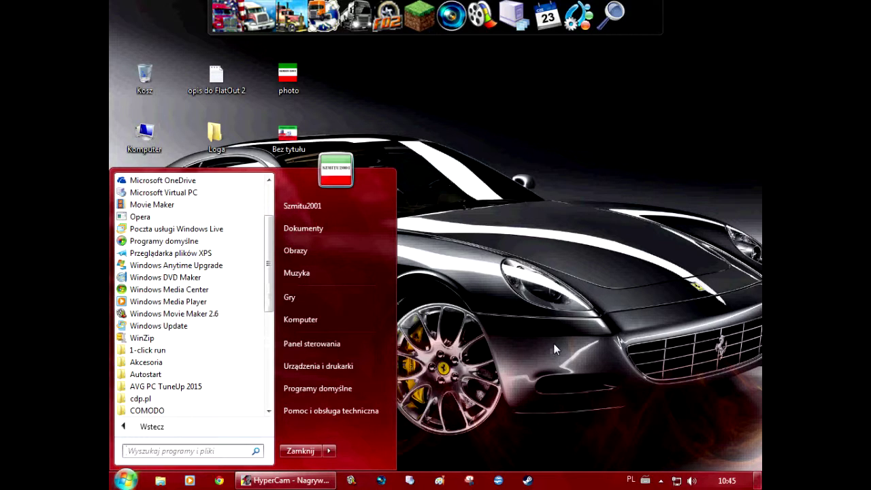
click(439, 481)
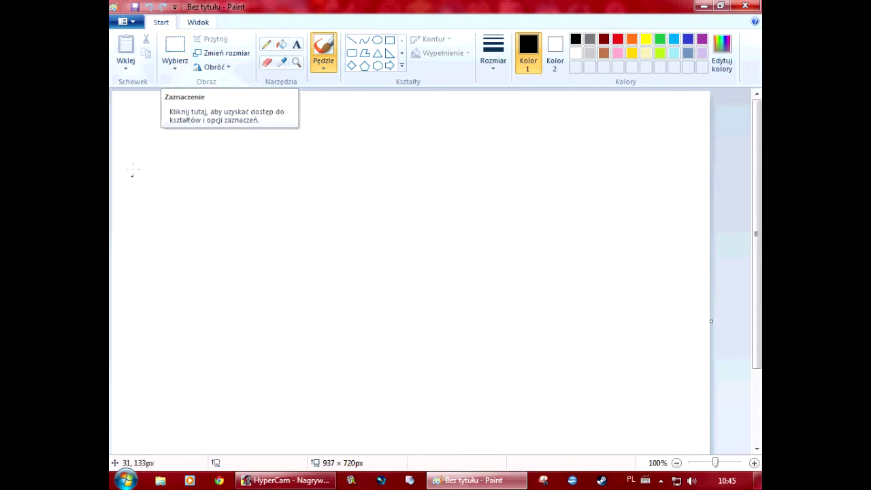
click(759, 5)
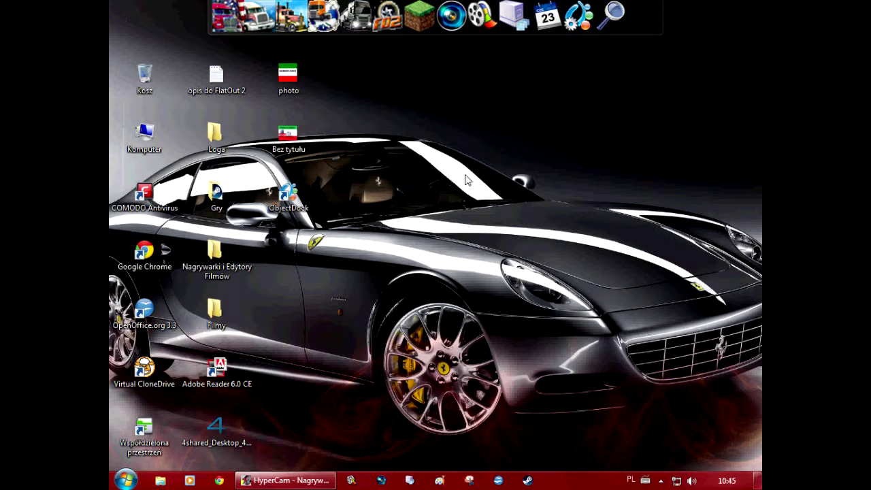
Reopen All Programs and expand then collapse the 1-click run and Games folders
click(124, 479)
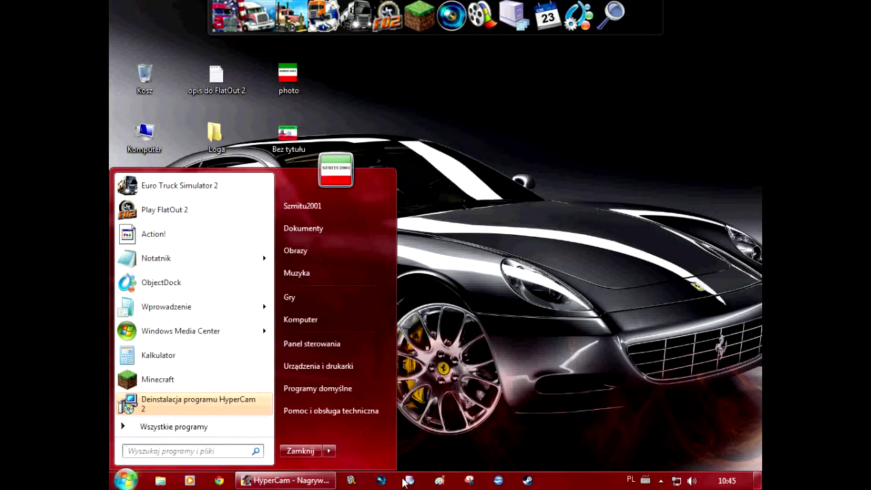
click(203, 427)
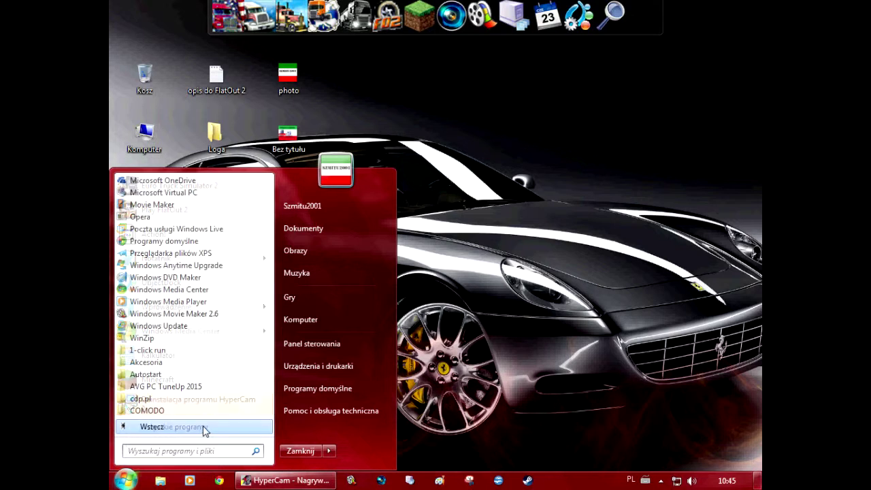
scroll(179, 282, down, 2)
click(177, 281)
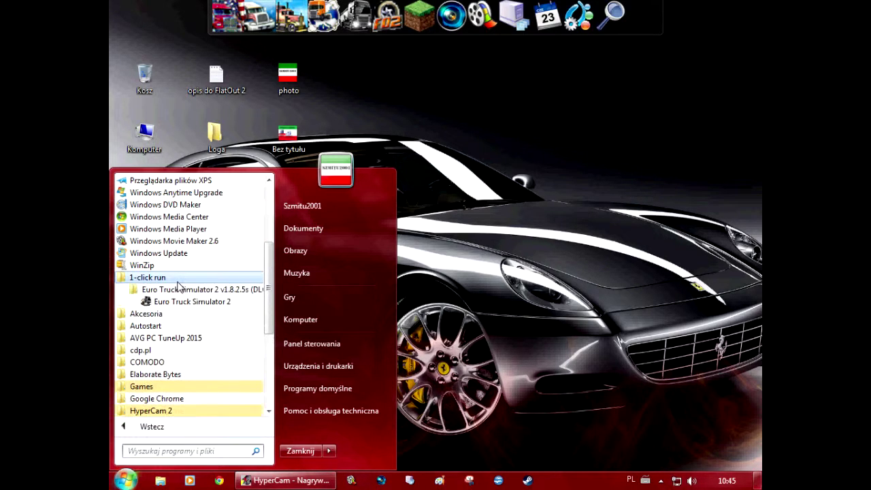
click(177, 279)
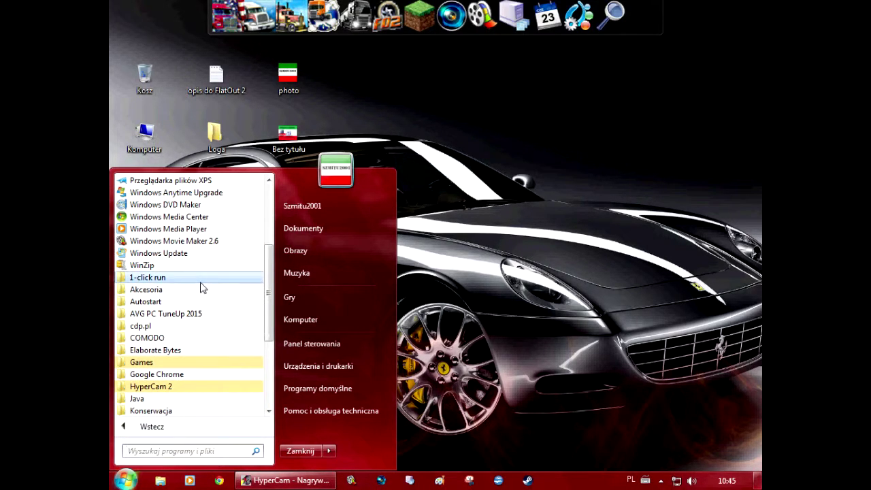
scroll(200, 288, down, 1)
click(181, 326)
scroll(197, 383, down, 3)
scroll(198, 385, up, 2)
scroll(197, 381, up, 2)
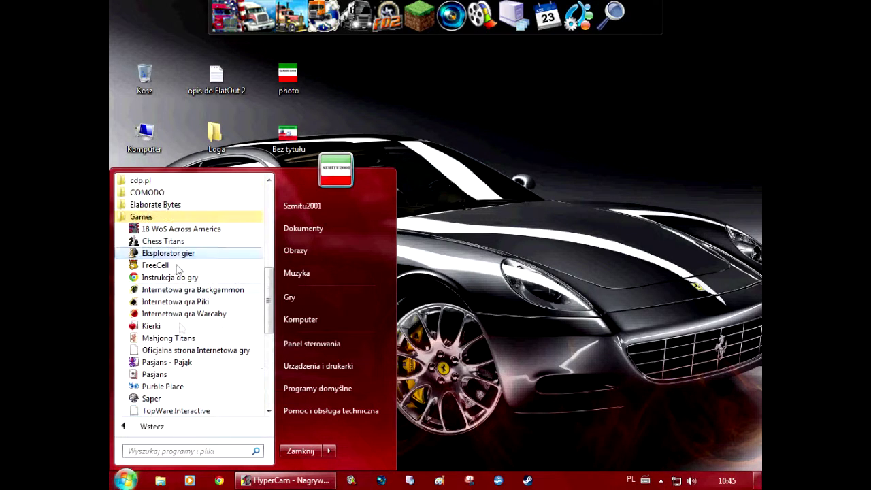
click(170, 217)
scroll(174, 317, down, 1)
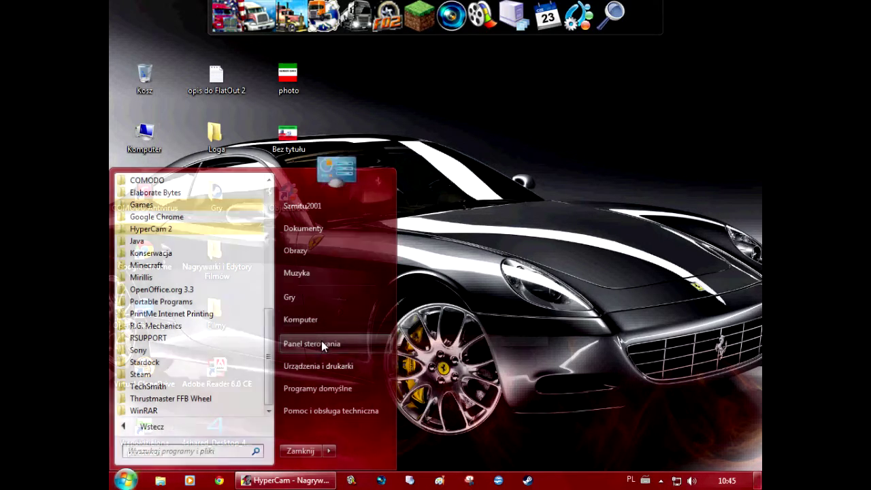
Reach Parental Controls via Control Panel, pick a user, skip passwords, and close Family Safety sign-in
click(322, 343)
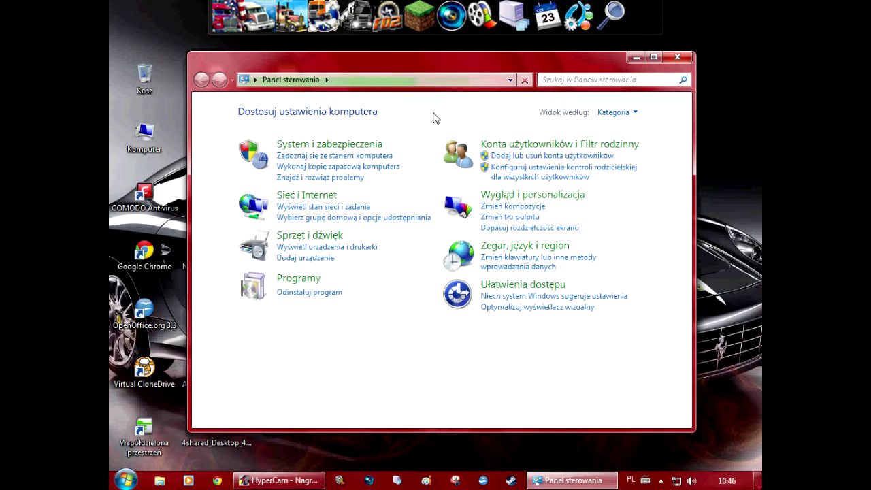
click(521, 176)
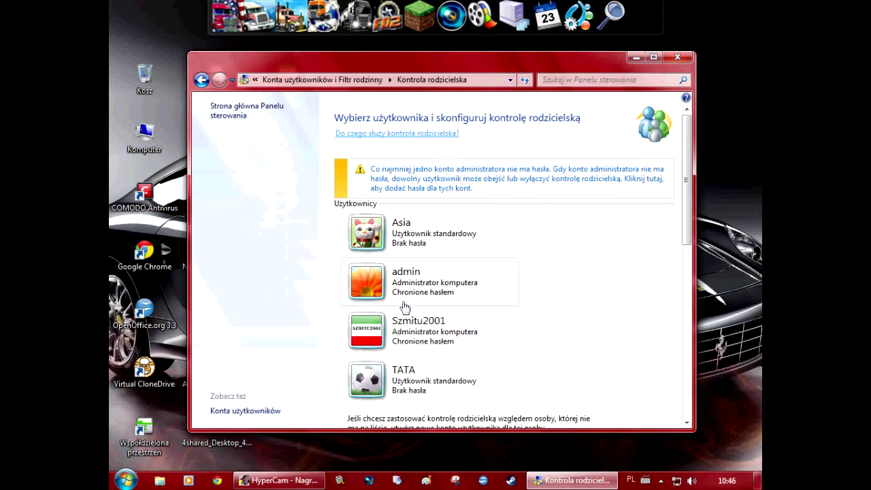
click(427, 226)
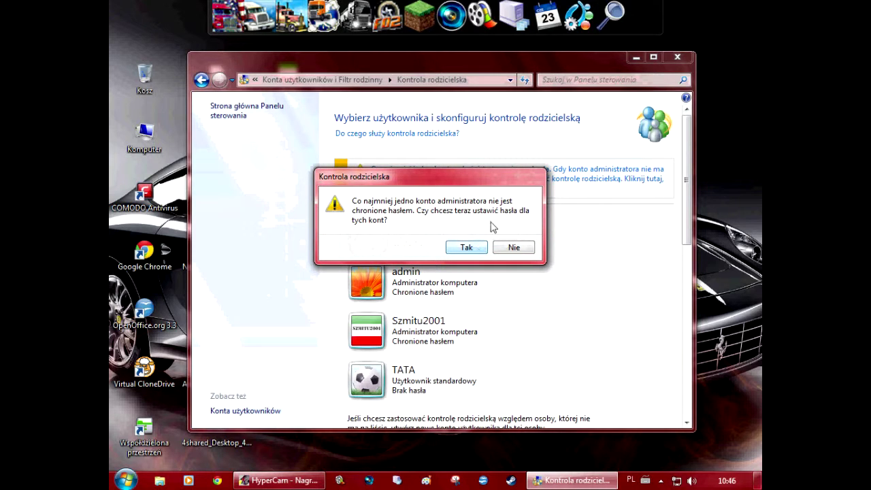
click(522, 257)
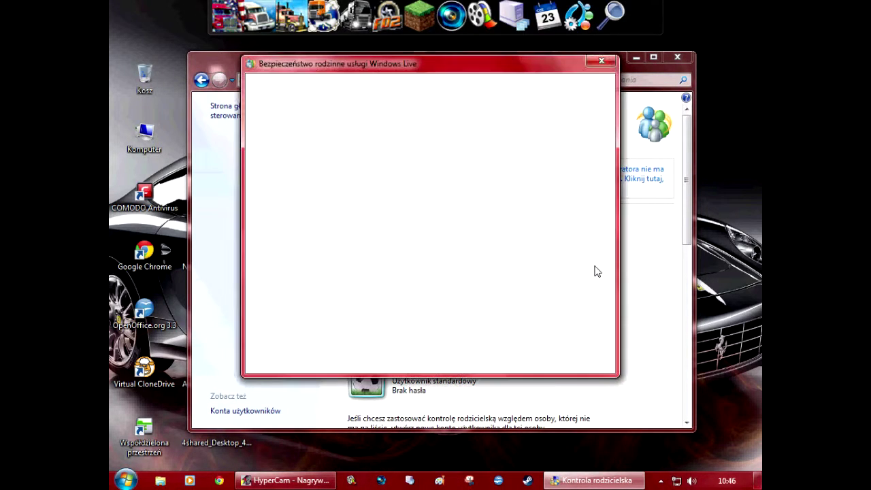
click(601, 62)
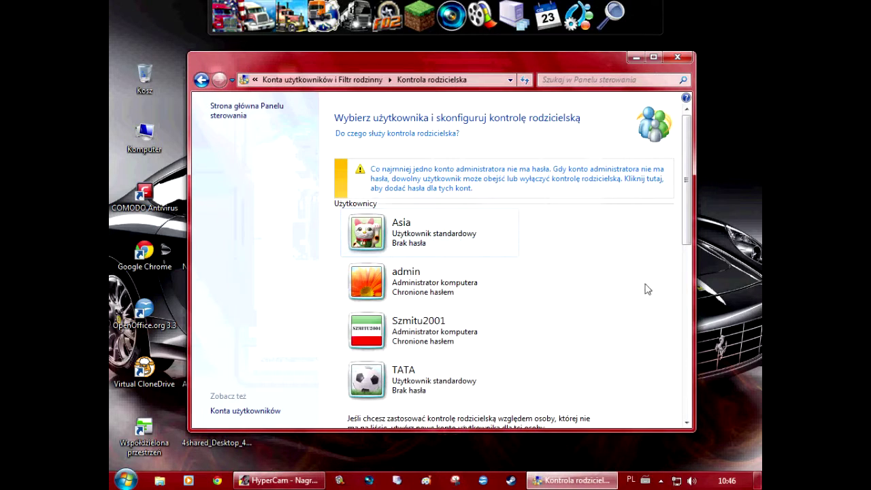
scroll(633, 292, down, 3)
Pick a user again, agree to set administrator passwords, return to the list, and pick a standard account
click(379, 286)
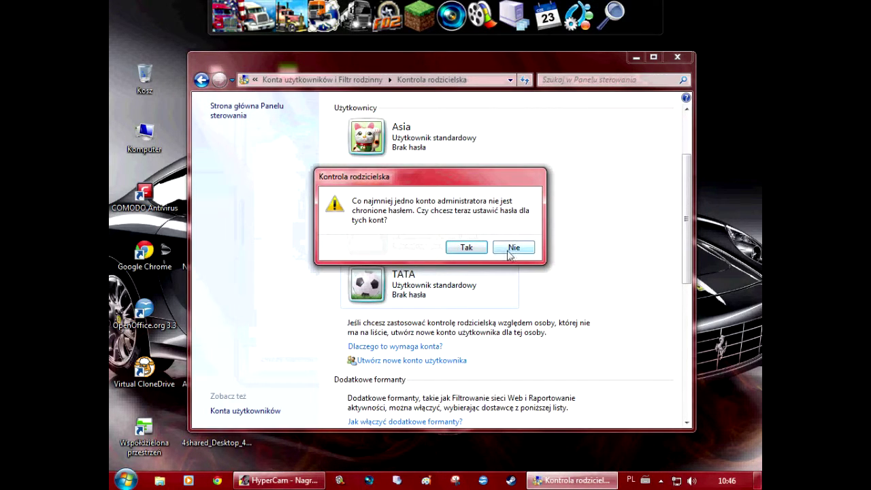
click(468, 248)
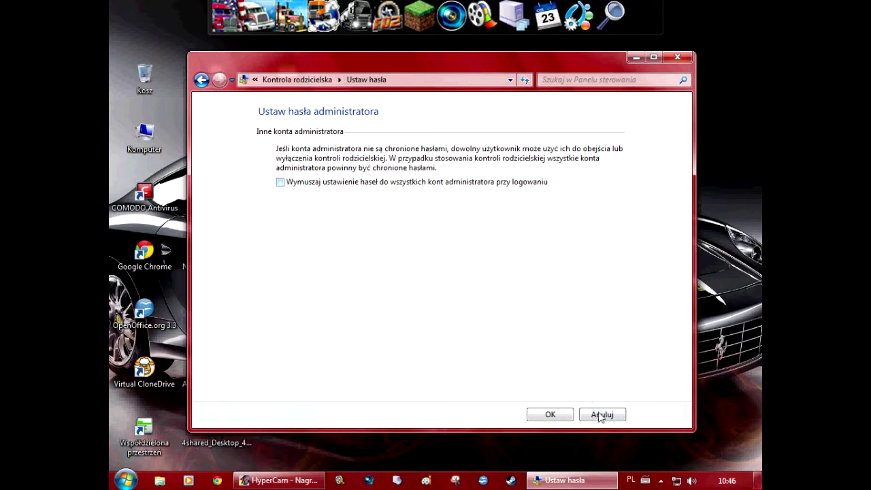
click(551, 415)
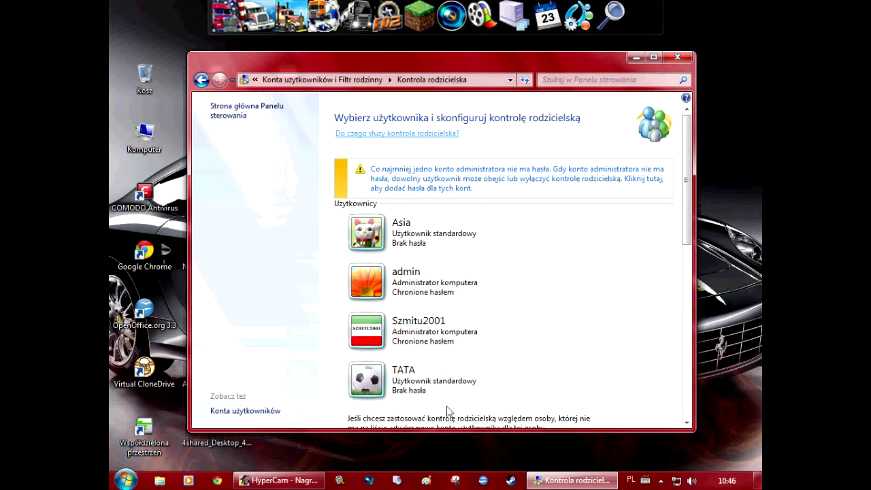
click(467, 380)
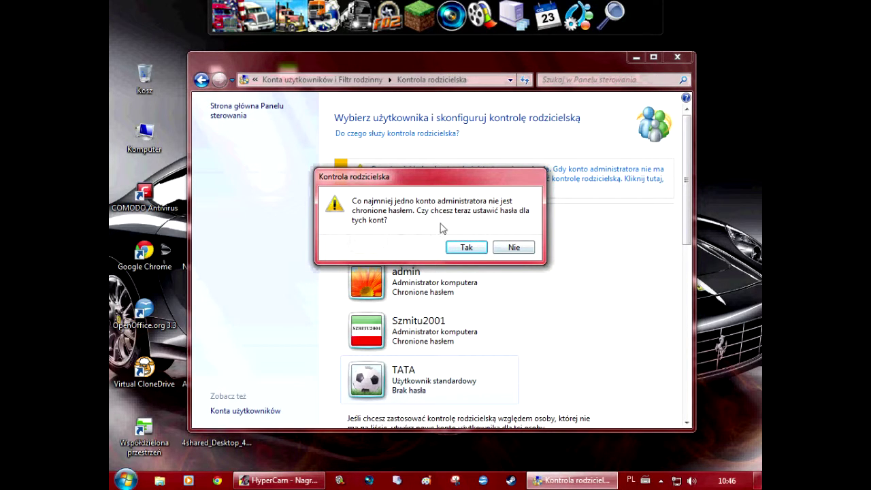
Decline administrator passwords, then submit the Family Safety sign-in with the account e-mail and password
click(512, 247)
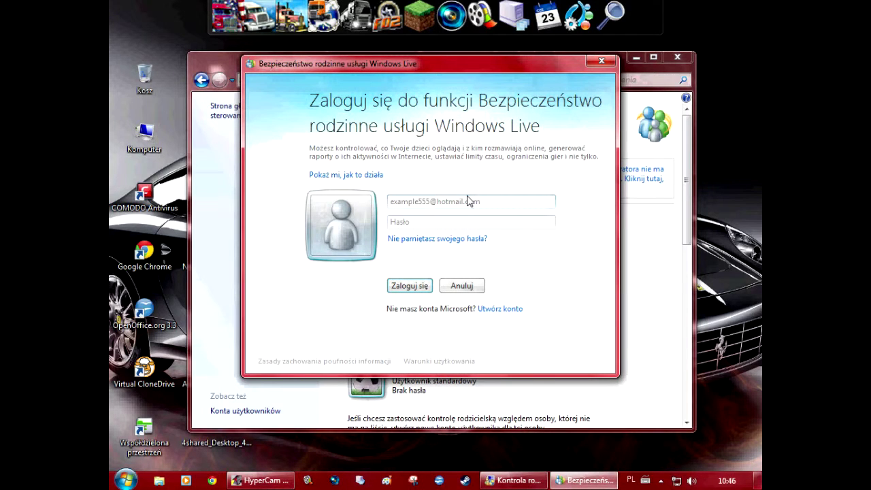
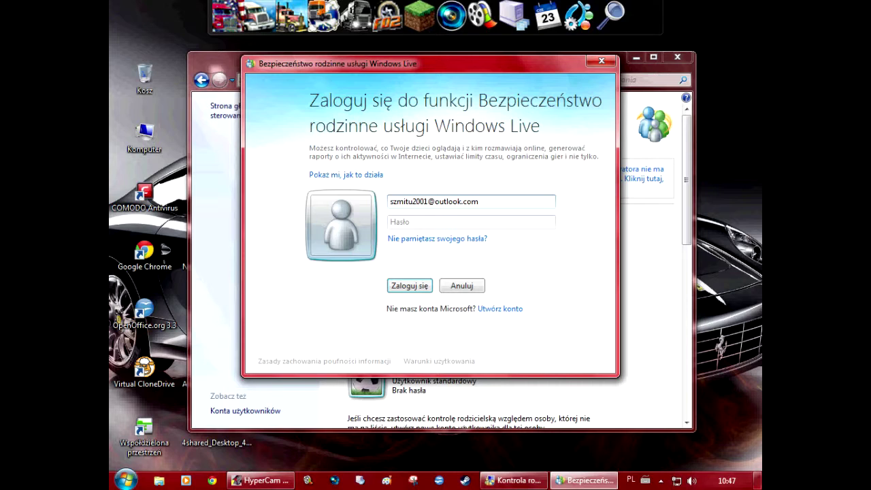
click(471, 222)
text(••)
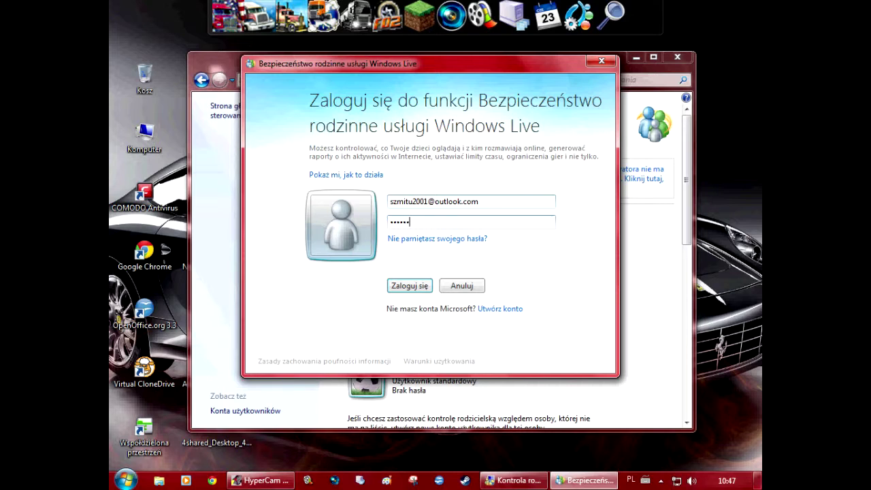
key(Return)
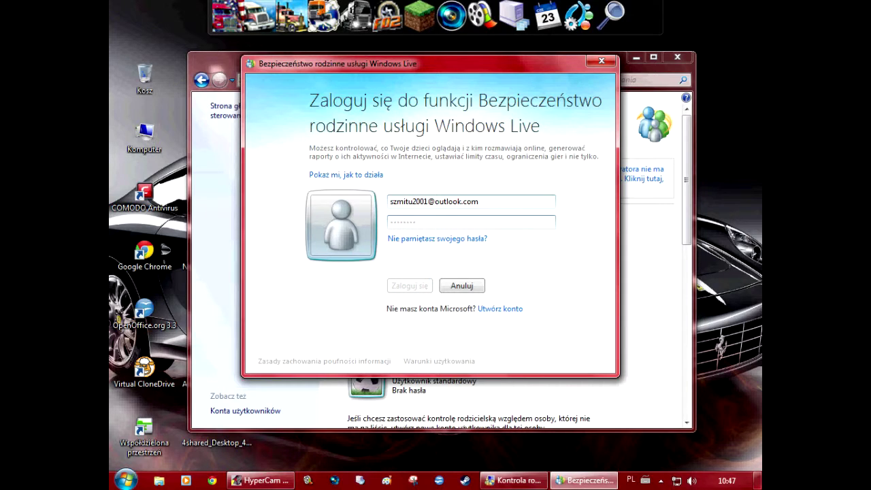
scroll(567, 307, down, 2)
scroll(567, 308, up, 2)
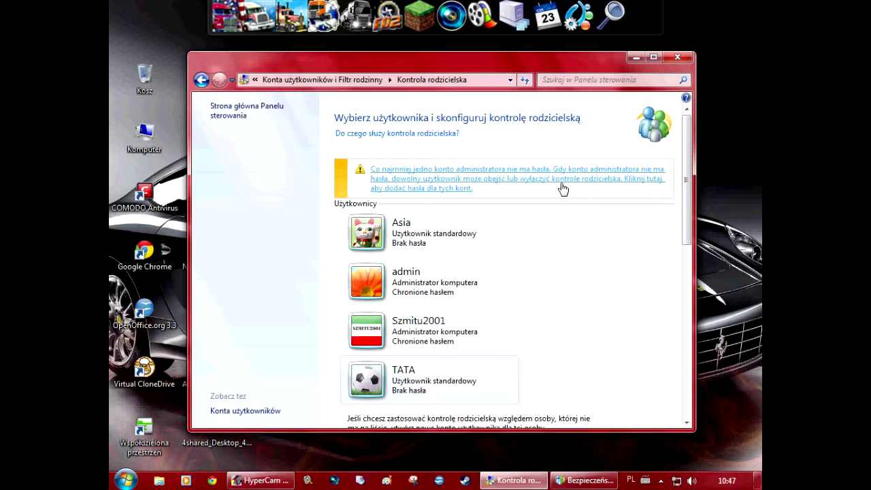
Require passwords for all administrator accounts, then retry the Family Safety sign-in and close it
click(500, 189)
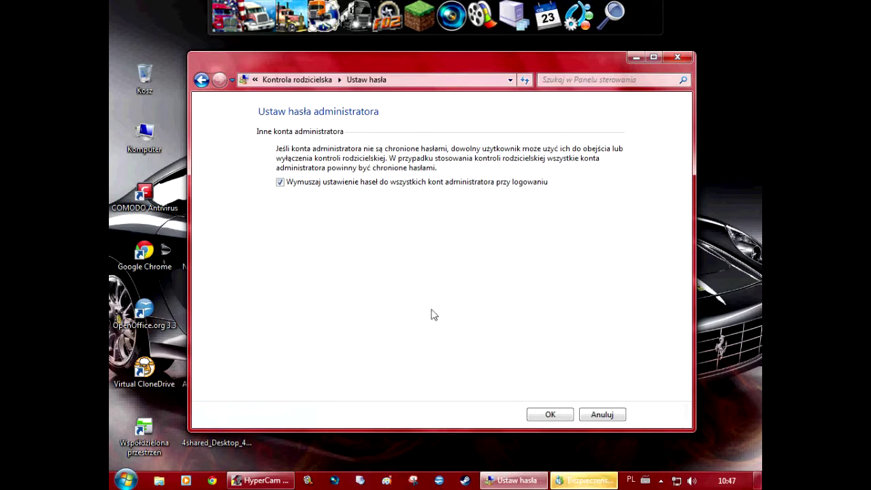
click(550, 415)
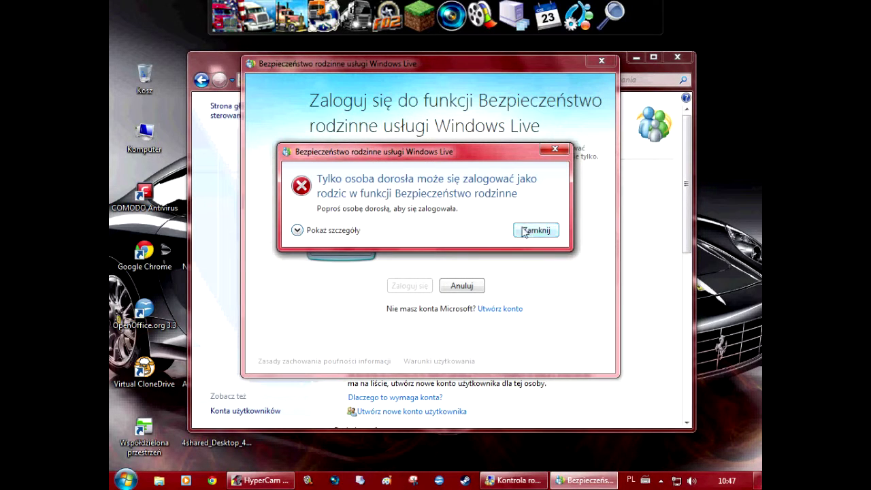
click(536, 230)
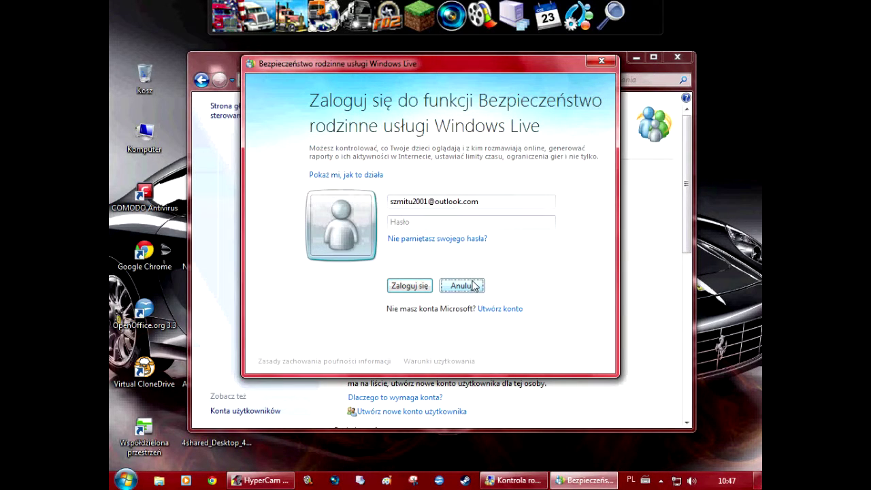
click(504, 224)
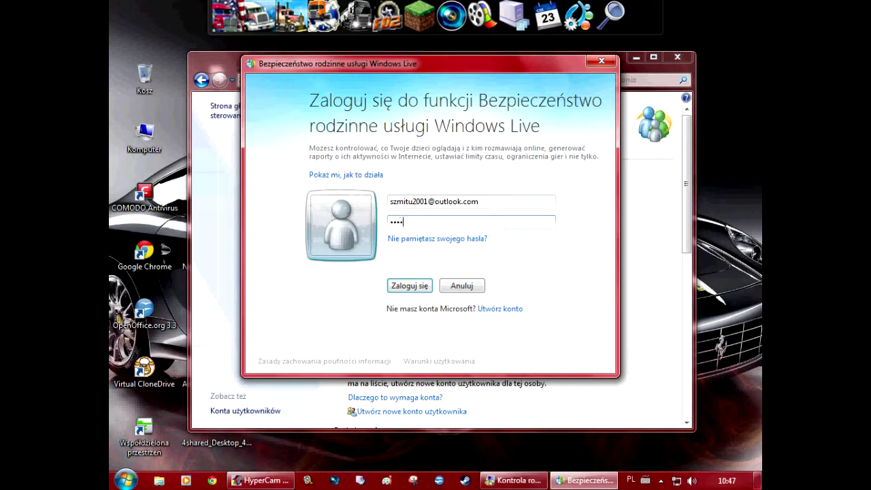
key(Return)
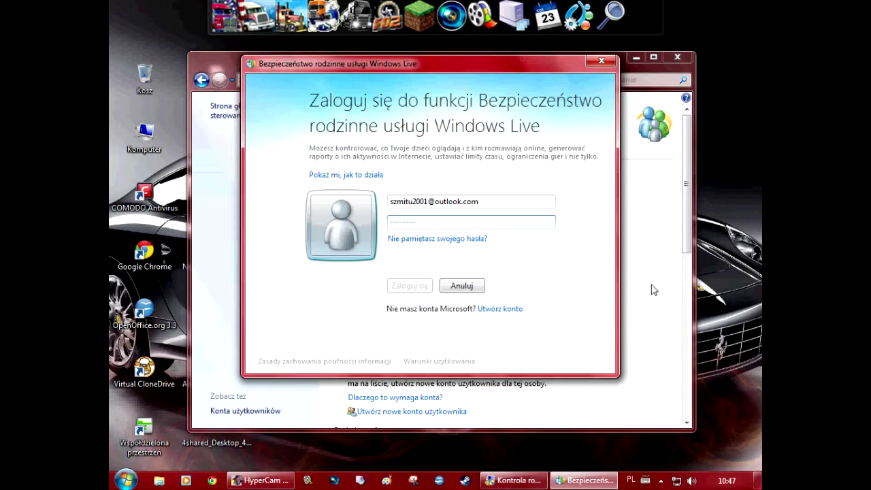
click(525, 227)
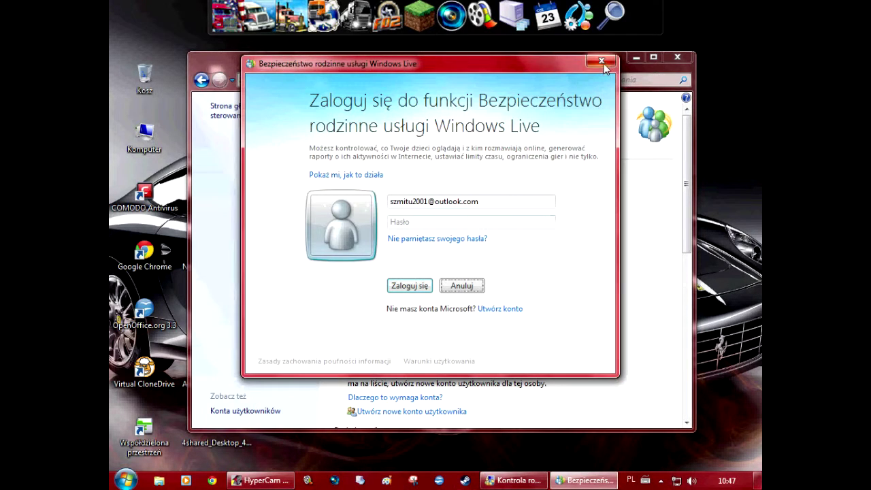
click(601, 62)
Create a standard account named 'test' from the administrator's Parental Controls tile
click(403, 297)
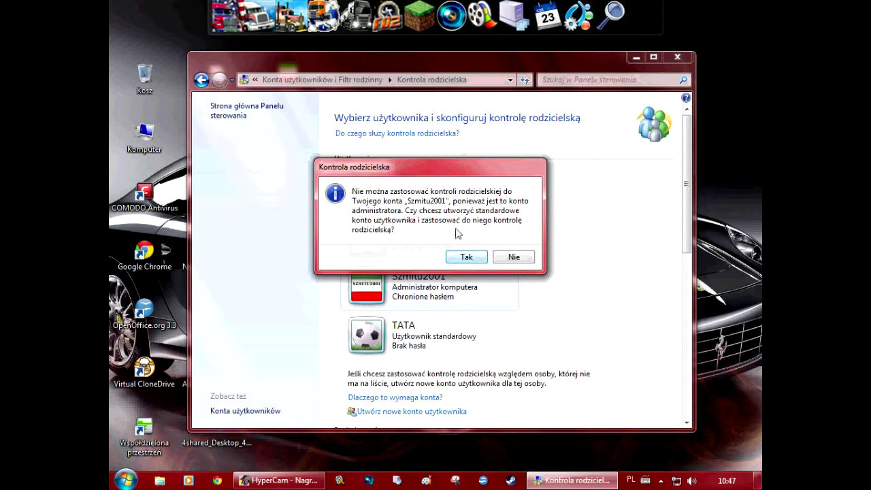
click(466, 258)
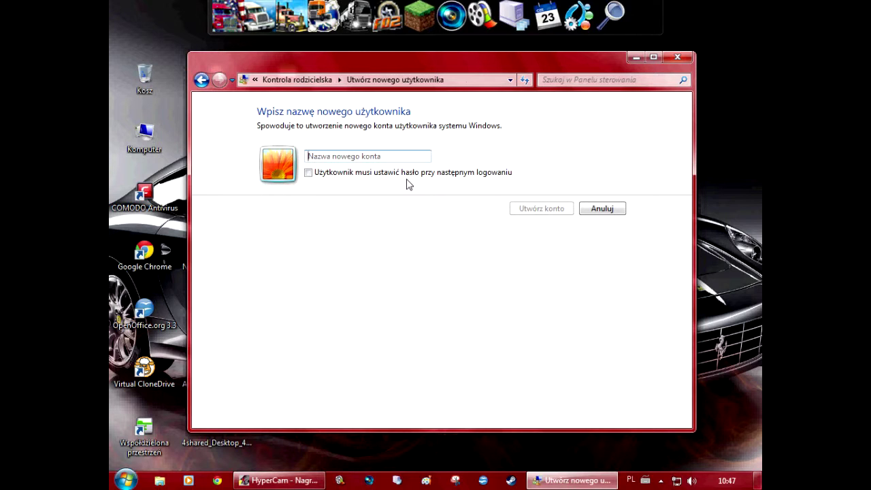
text(test)
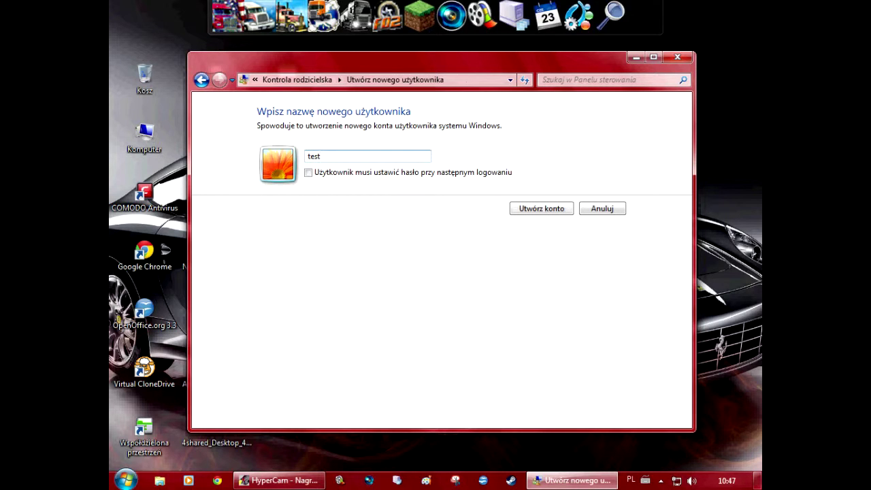
click(539, 217)
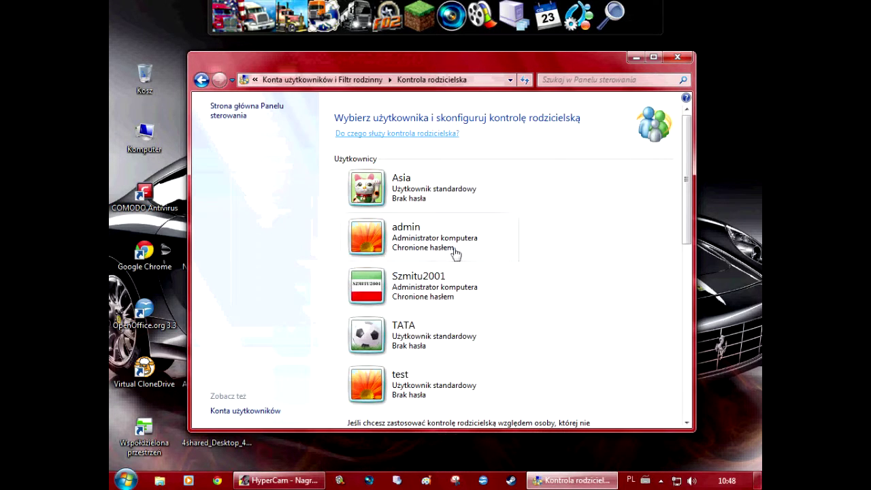
click(427, 335)
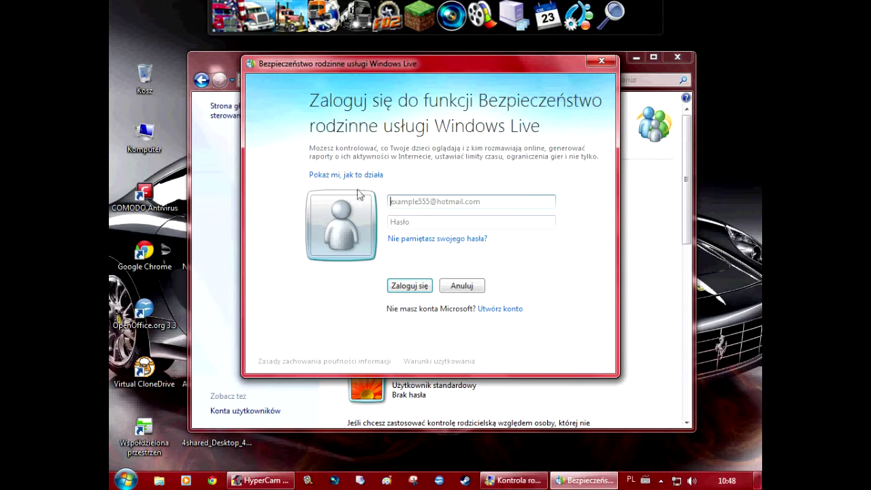
click(359, 179)
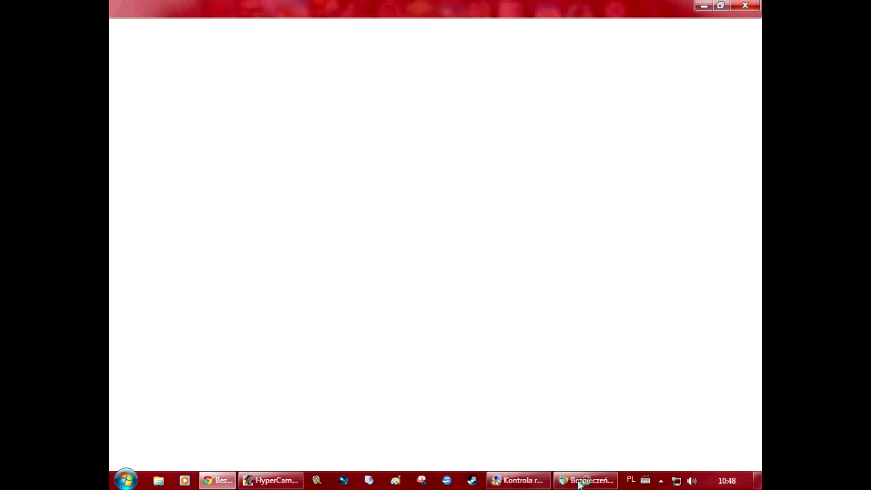
click(587, 480)
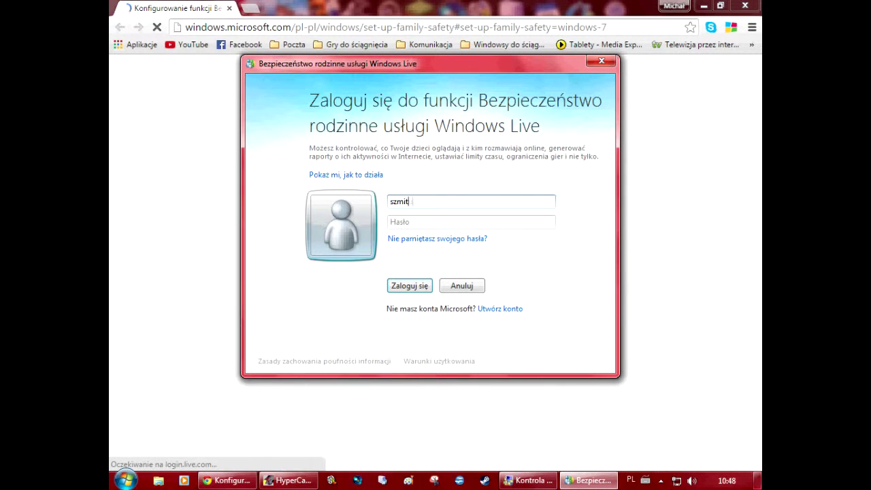
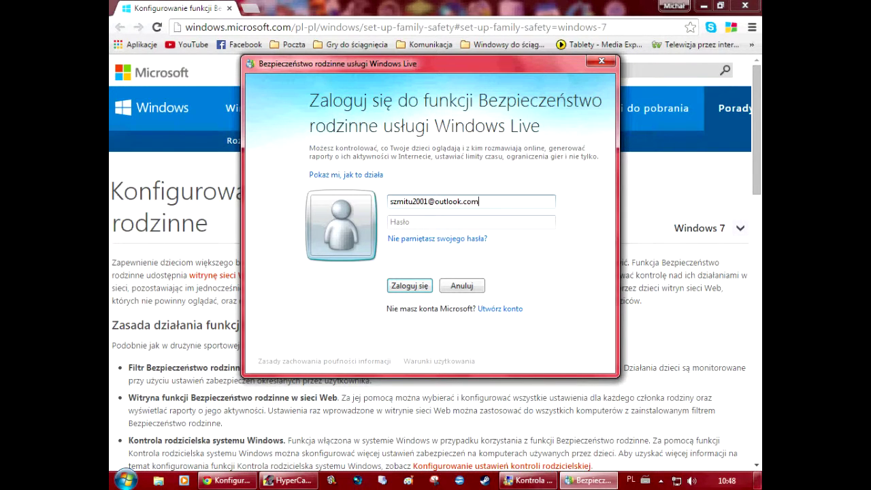
key(Return)
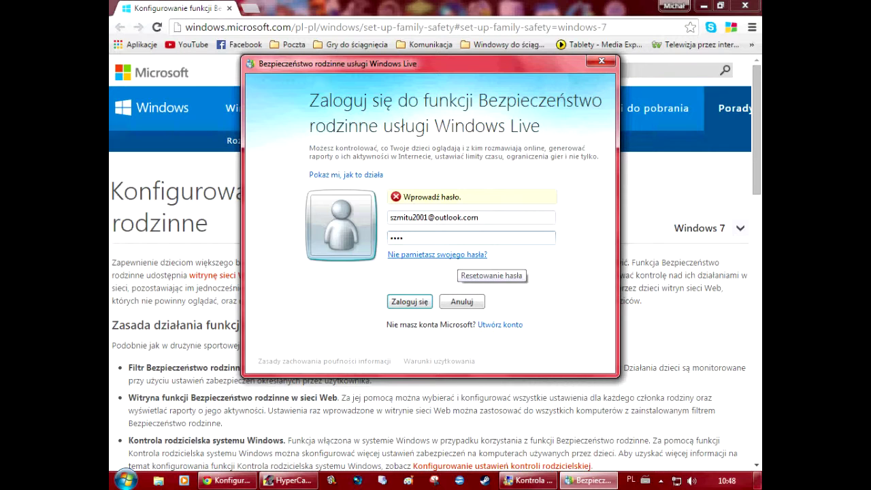
key(Return)
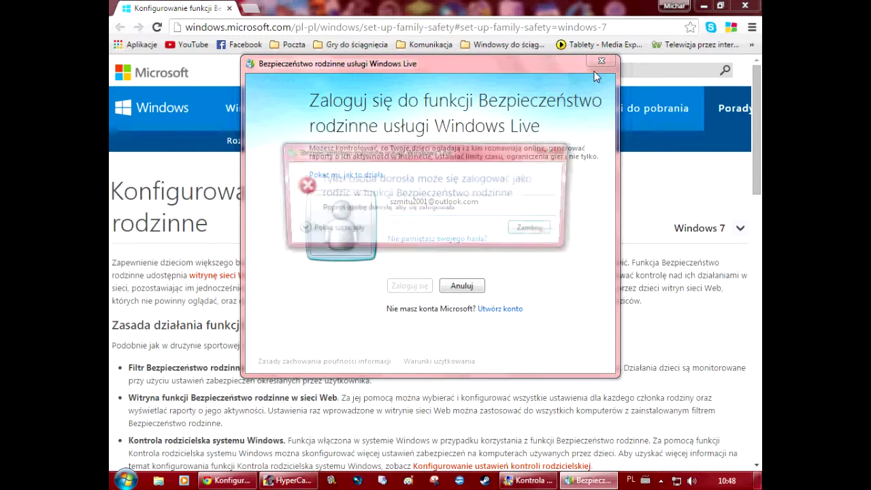
click(536, 230)
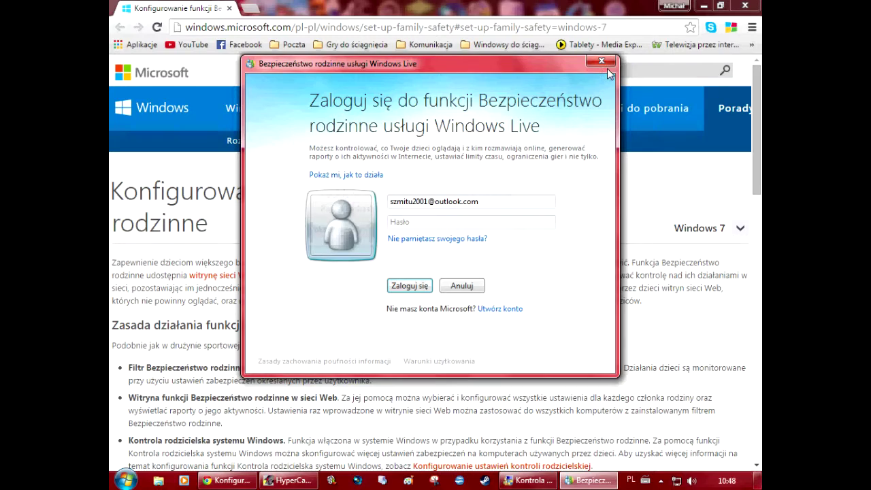
click(609, 65)
click(745, 5)
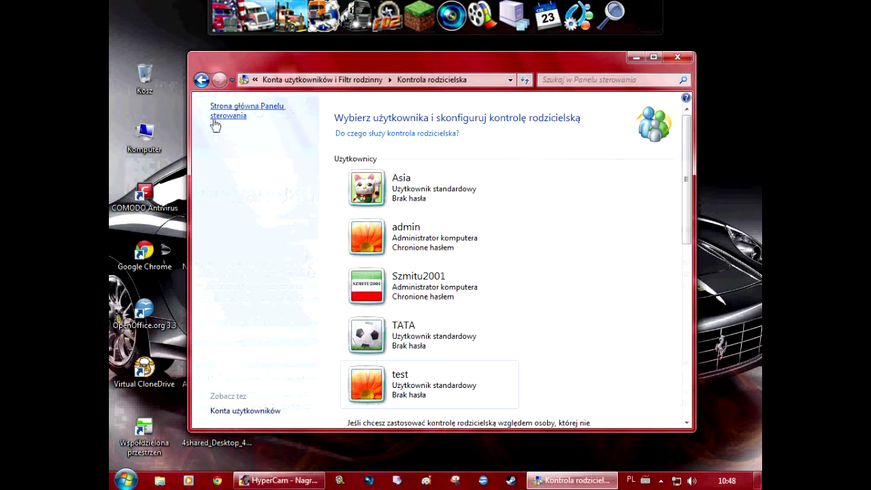
View the help on what parental controls do, then close it
click(411, 134)
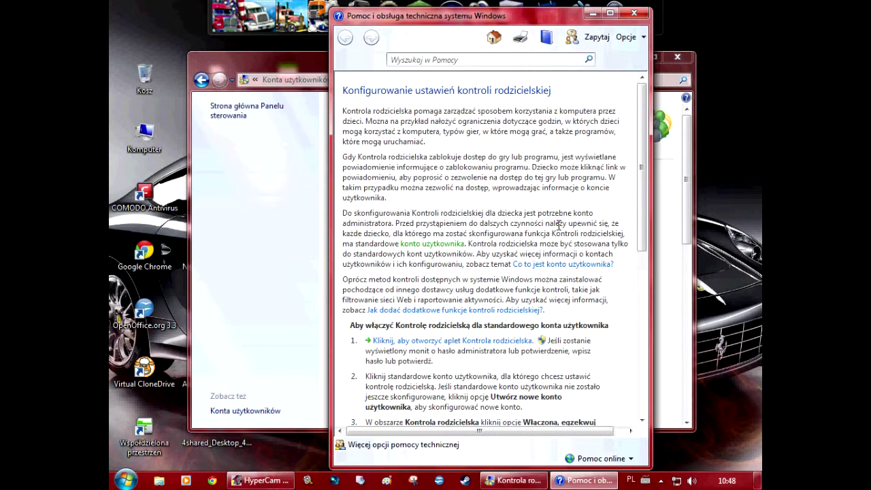
click(633, 13)
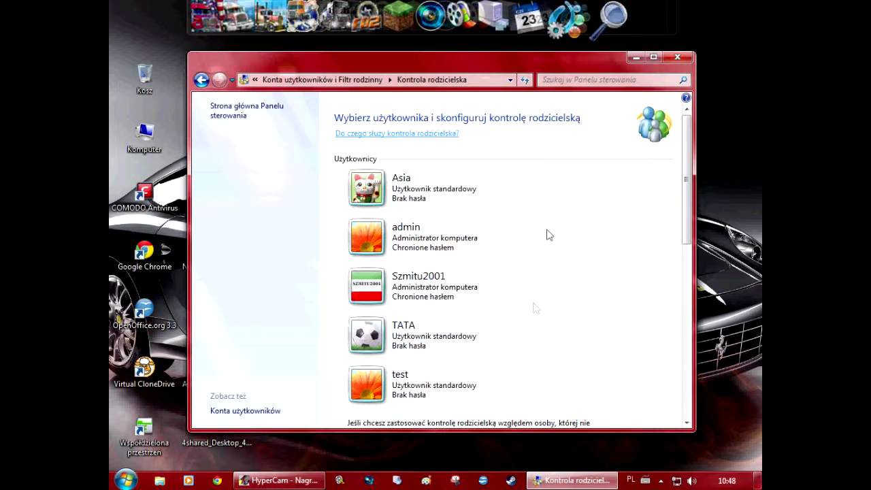
scroll(541, 309, down, 2)
scroll(541, 309, up, 2)
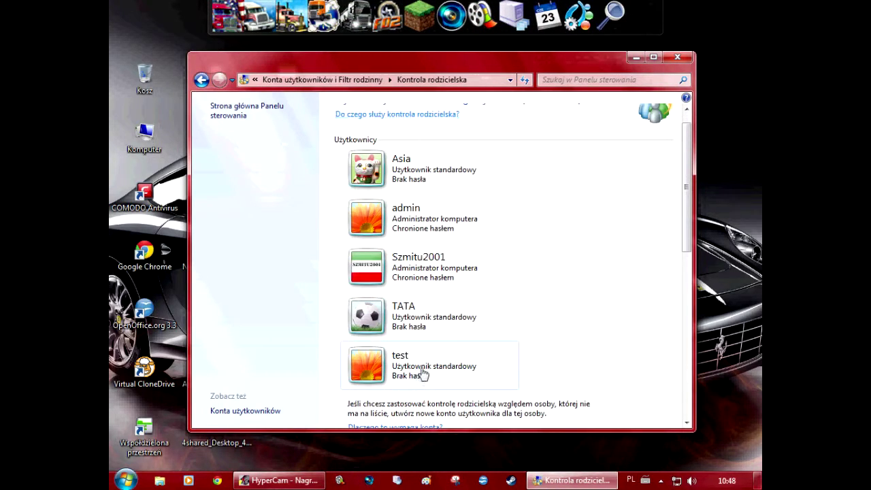
Close a user's Family Safety sign-in, return to the user list, and go to User Accounts
click(419, 207)
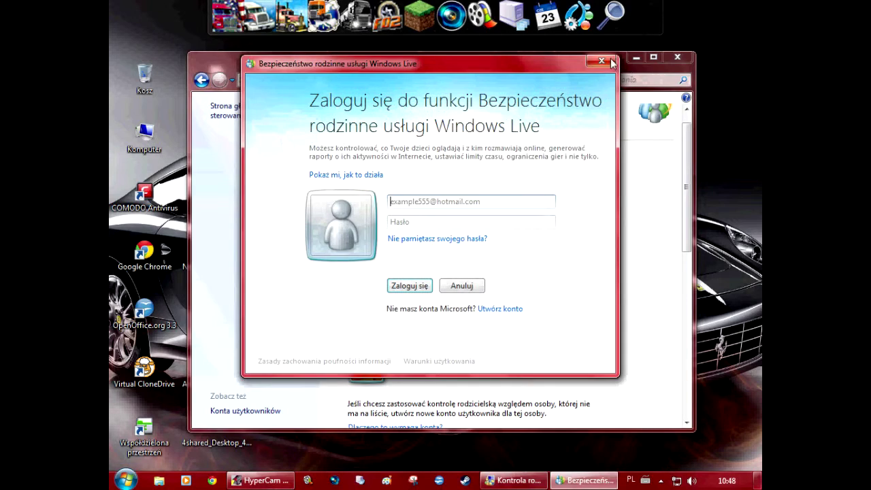
click(601, 60)
click(444, 413)
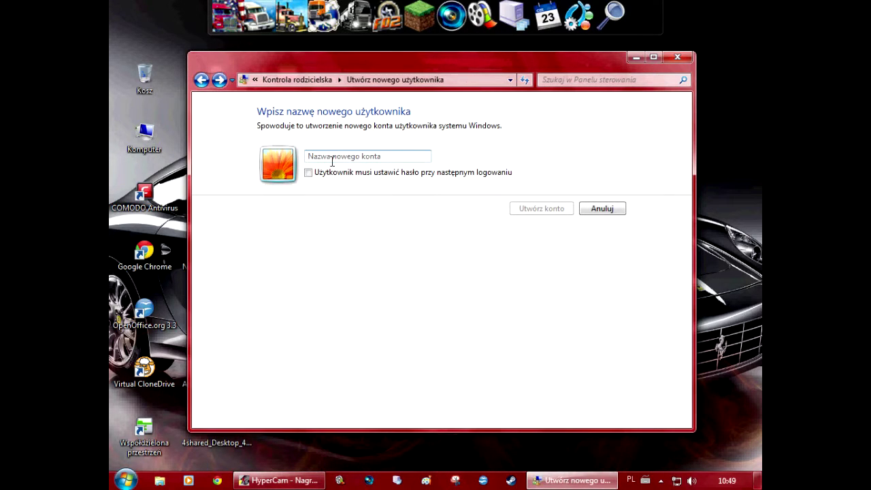
click(201, 81)
click(201, 80)
click(201, 80)
click(242, 410)
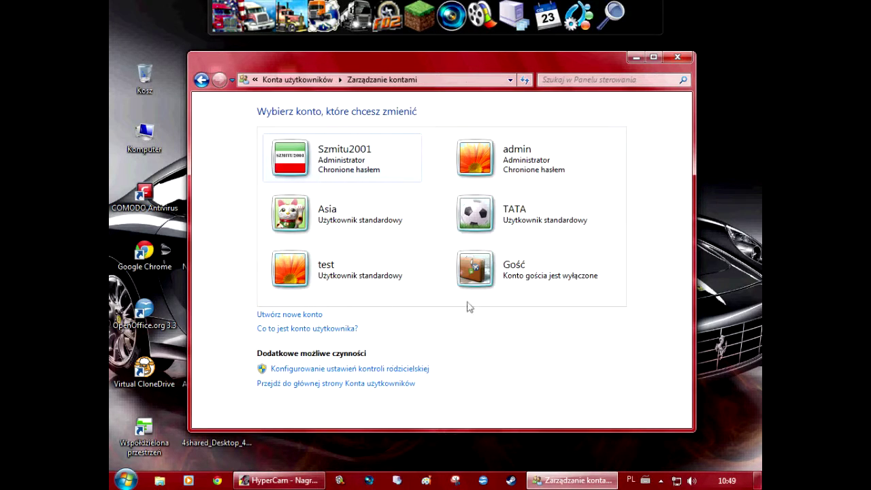
Open the test account's settings, back out of deleting it, and dismiss the Family Safety sign-in
click(312, 268)
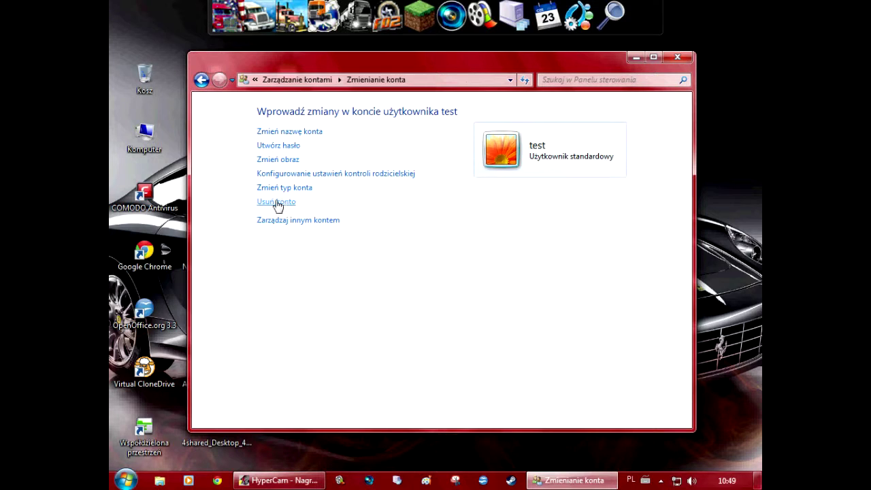
click(277, 204)
click(592, 181)
click(322, 253)
click(331, 175)
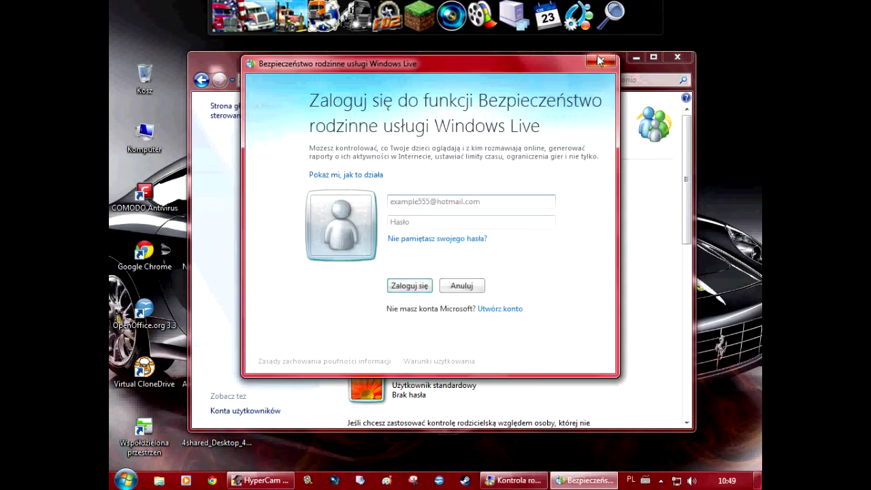
click(603, 61)
click(201, 80)
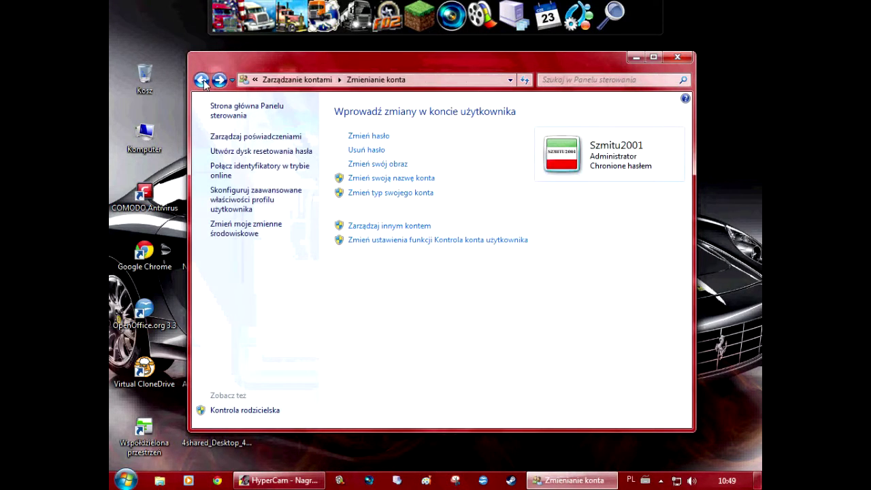
Delete the test account via Manage another account, discarding its files
click(388, 226)
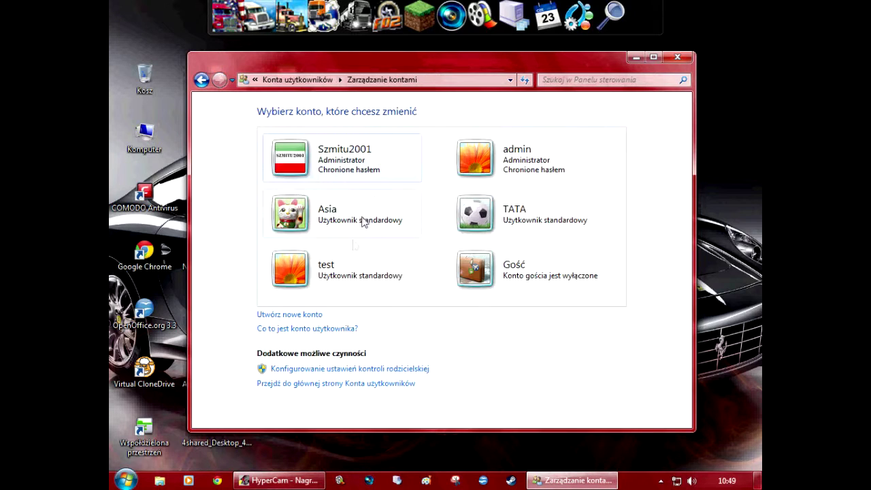
click(338, 288)
click(291, 205)
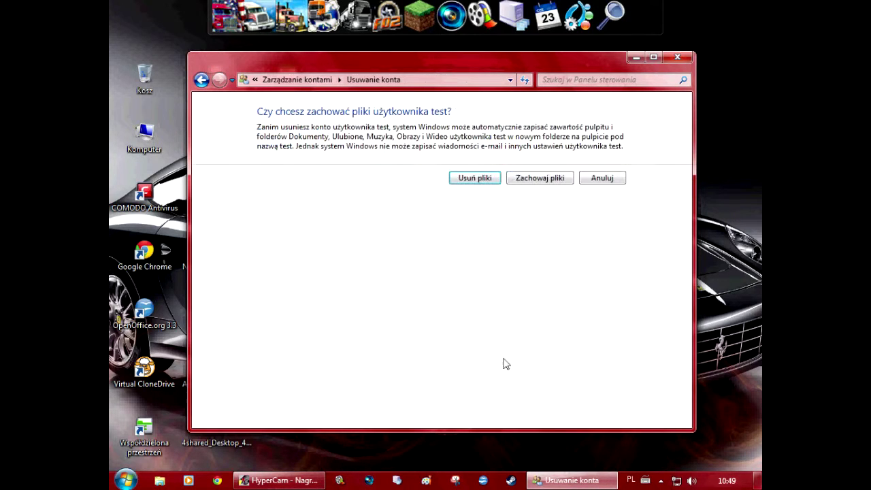
click(474, 179)
click(570, 157)
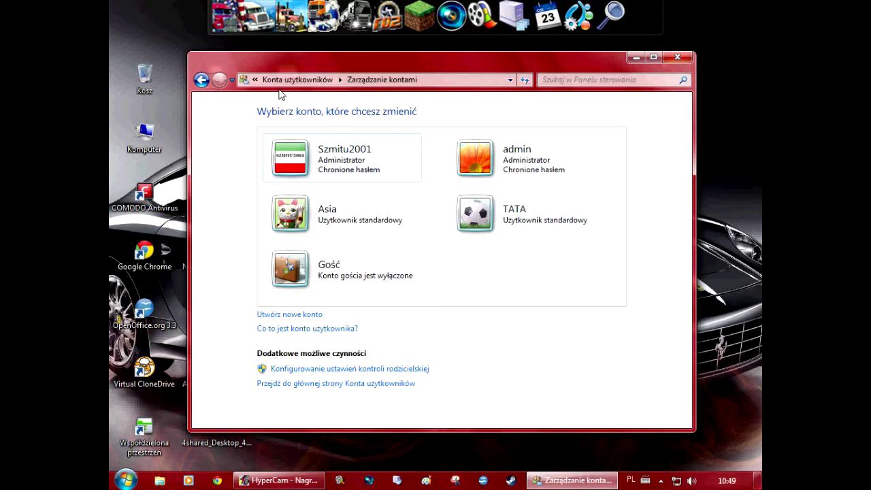
Step back through the account pages and close the User Accounts window
click(203, 78)
click(204, 79)
click(211, 79)
click(202, 80)
click(202, 80)
click(202, 79)
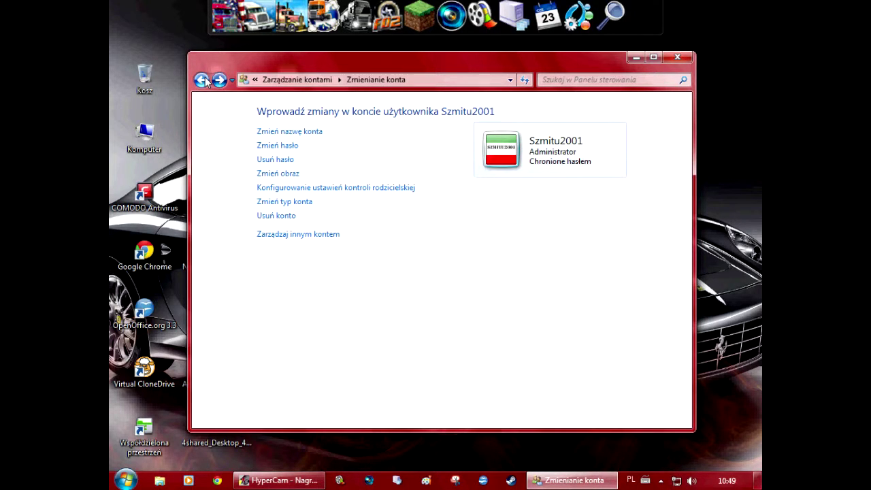
click(677, 57)
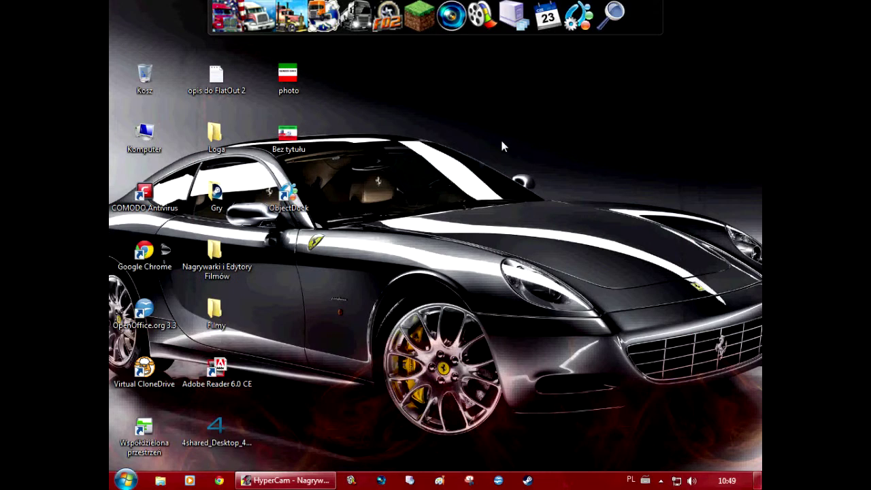
Show All Programs in the Start menu and scroll up to the Desktop Gadget Gallery
click(125, 480)
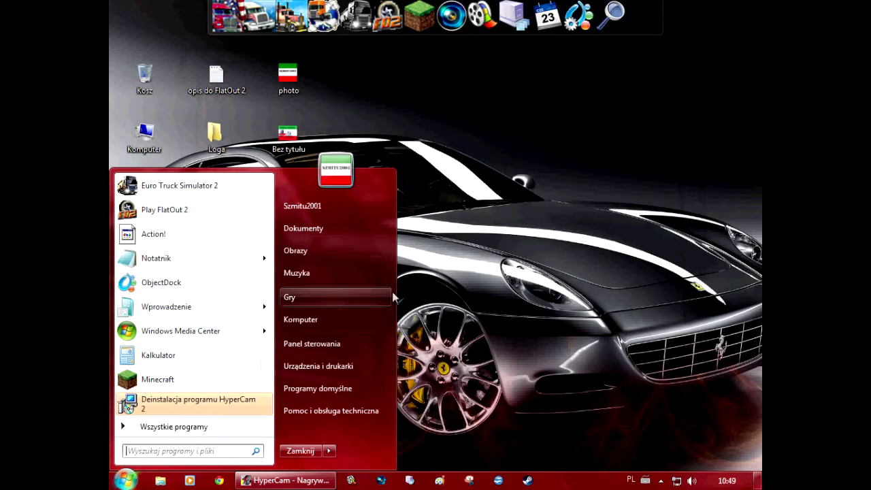
click(156, 427)
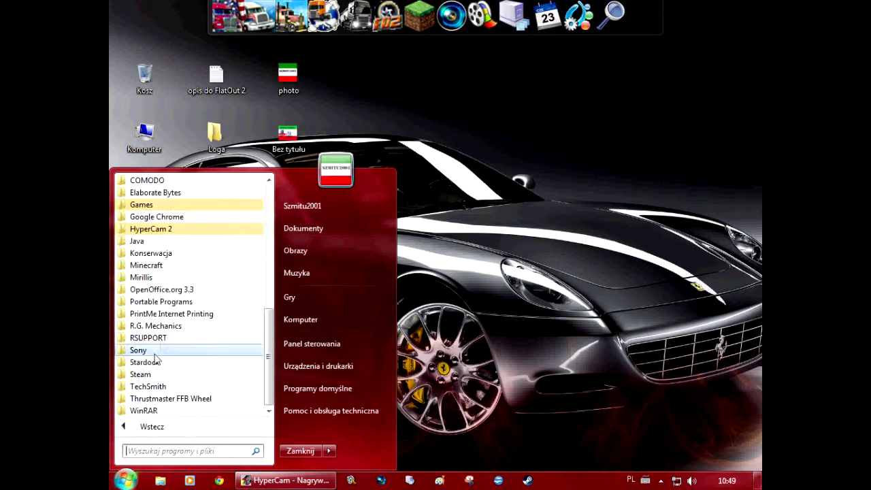
scroll(162, 346, up, 7)
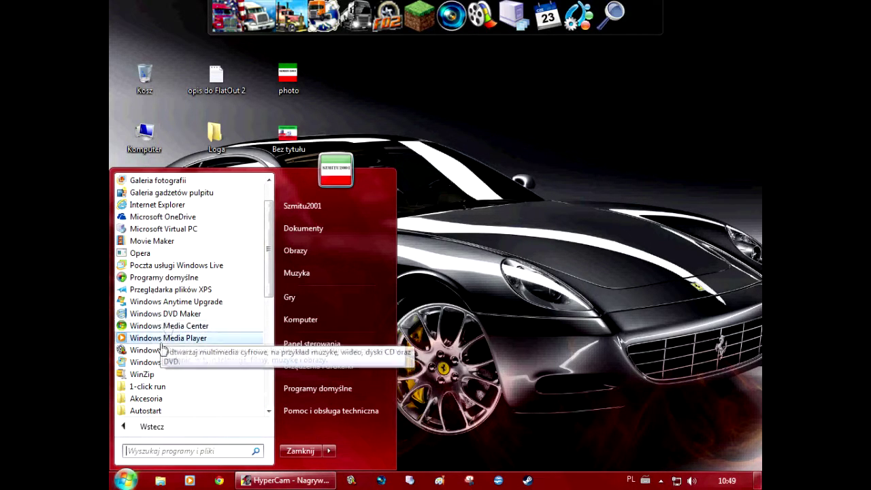
scroll(171, 319, up, 3)
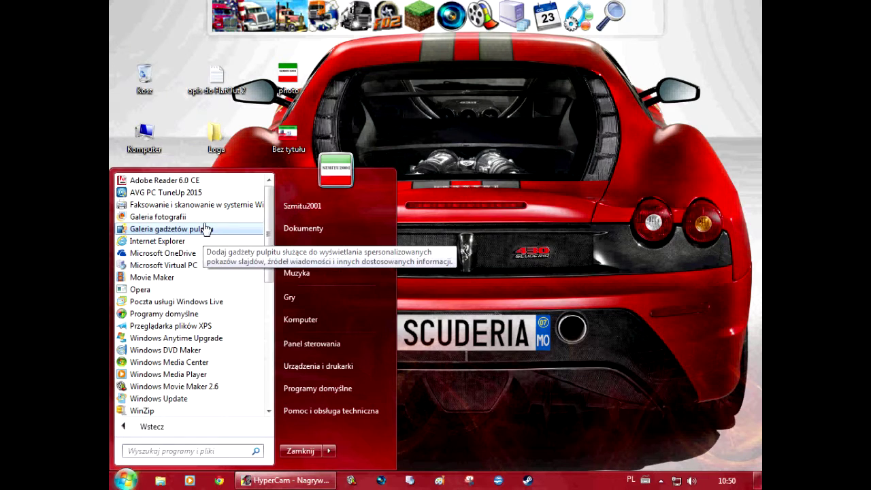
Launch the Desktop Gadget Gallery and drag the Windows Media Center gadget onto the desktop
click(203, 228)
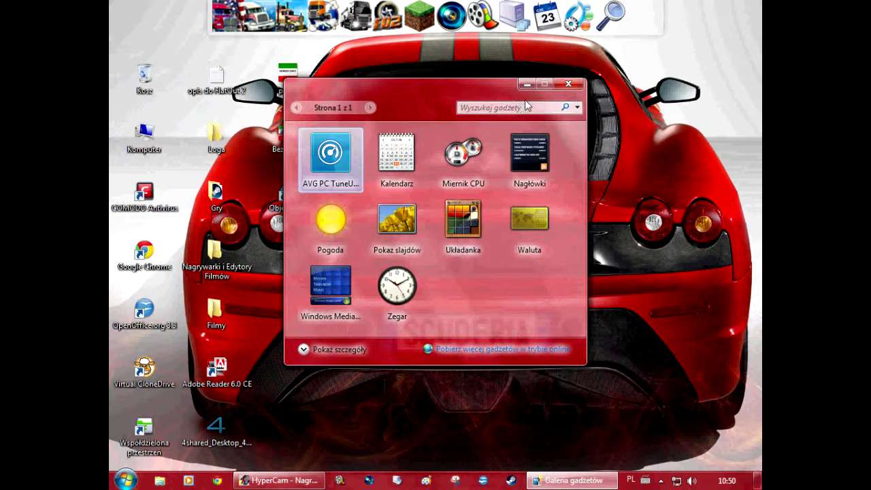
click(124, 480)
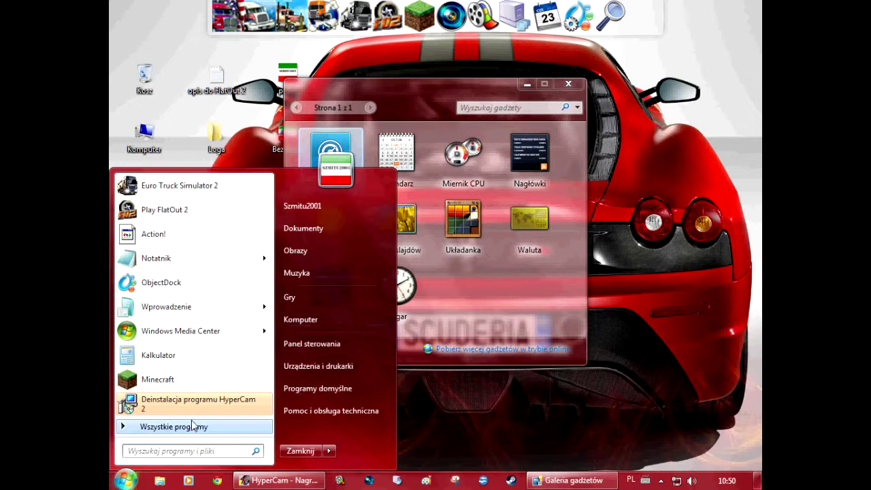
click(483, 304)
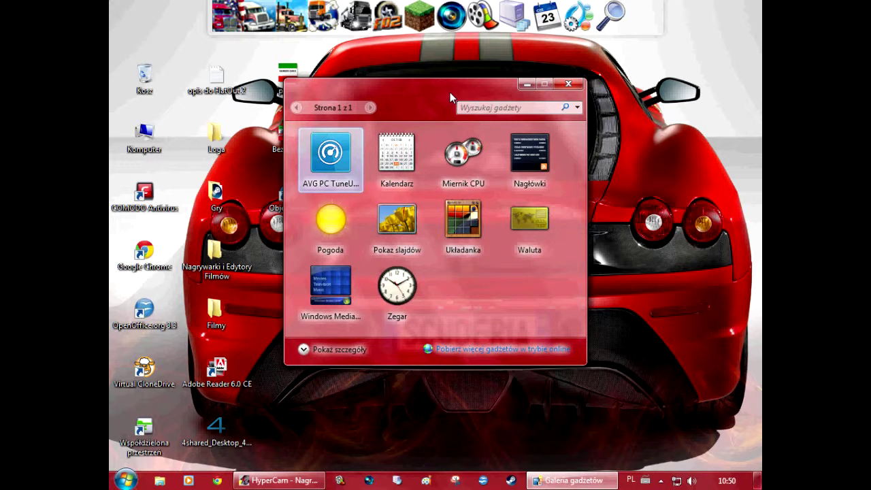
drag(450, 92, 340, 77)
drag(221, 273, 612, 158)
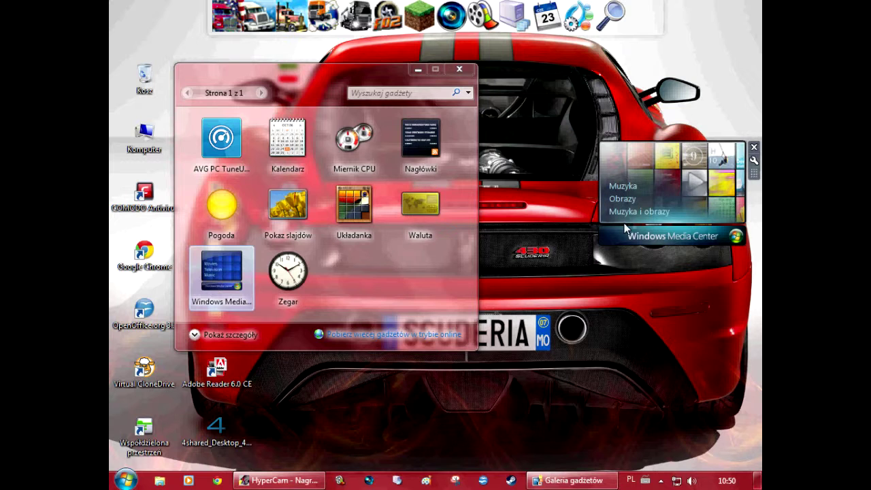
Close the Media Center gadget and the gallery, then bring up the HyperCam window
click(639, 212)
click(754, 147)
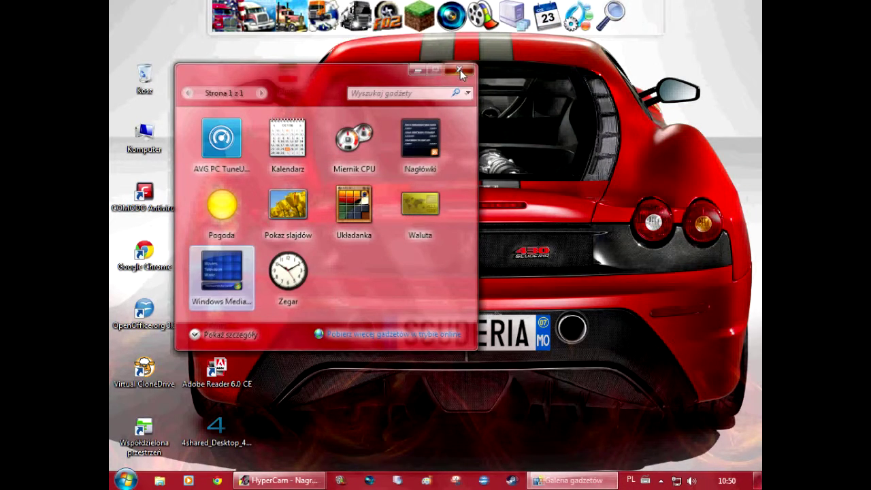
click(459, 68)
key(super)
click(277, 481)
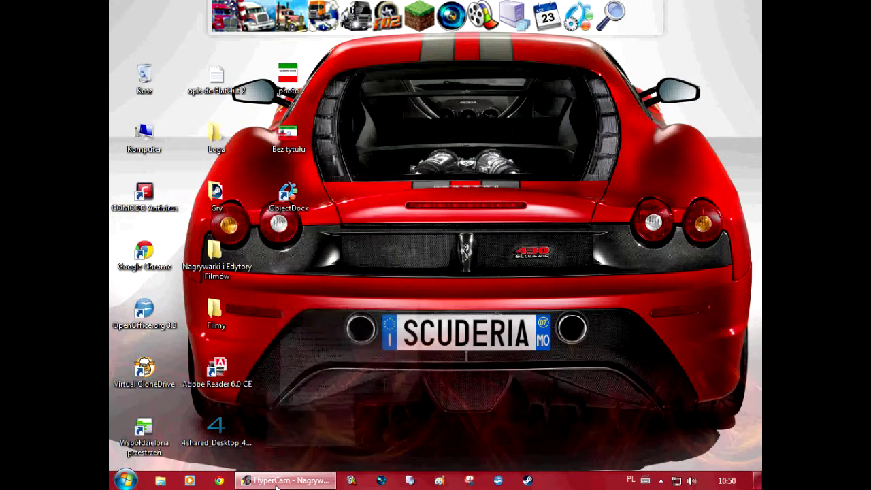
Minimize HyperCam and open the Start menu's All Programs list, scrolled to Windows DVD Maker
click(277, 482)
click(126, 481)
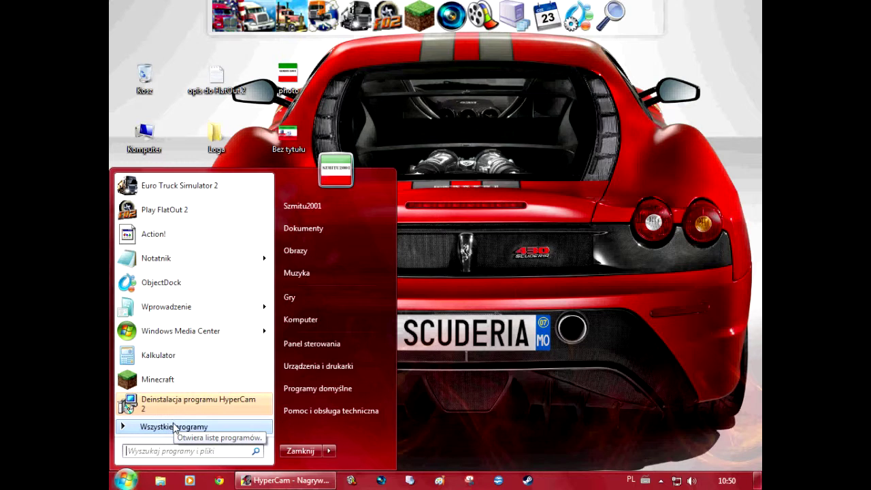
click(174, 426)
scroll(173, 320, down, 5)
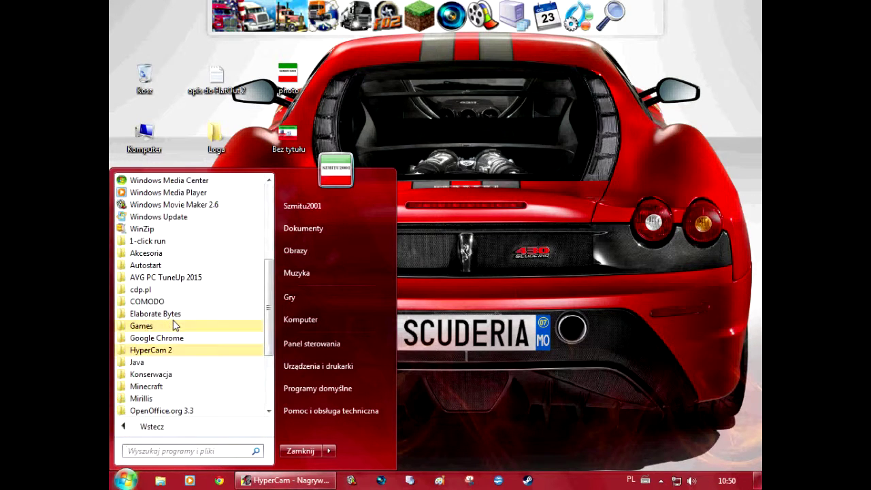
scroll(174, 326, up, 6)
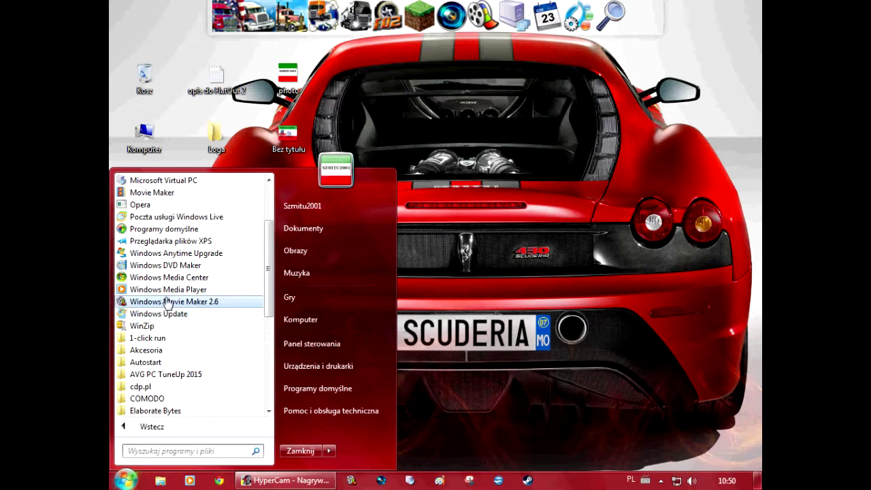
scroll(157, 299, up, 1)
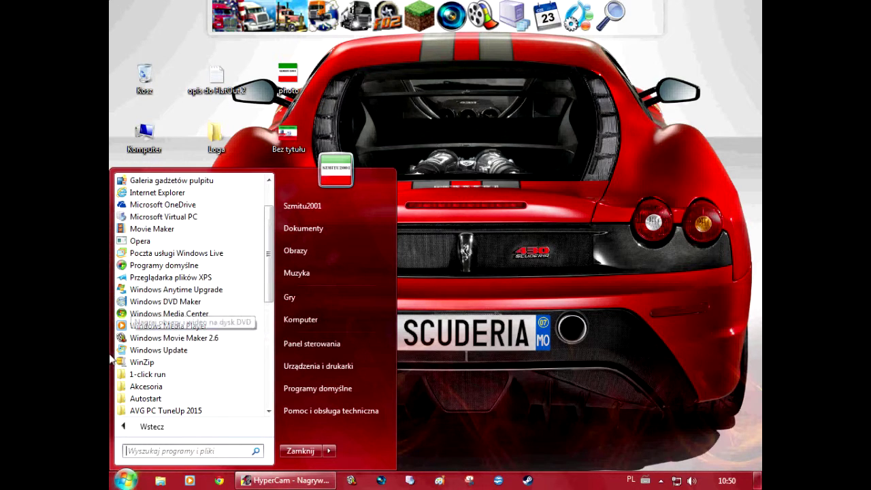
scroll(146, 344, up, 2)
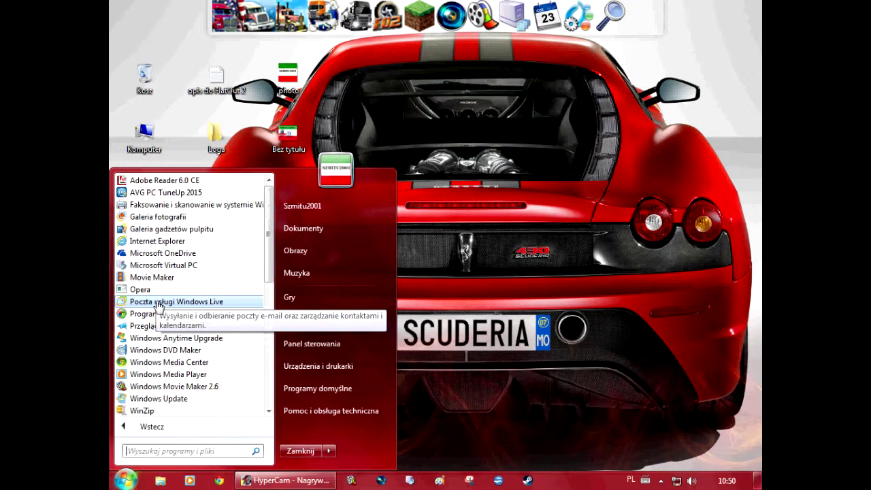
Launch Windows DVD Maker, close it, and reopen the Start menu's All Programs list
click(179, 351)
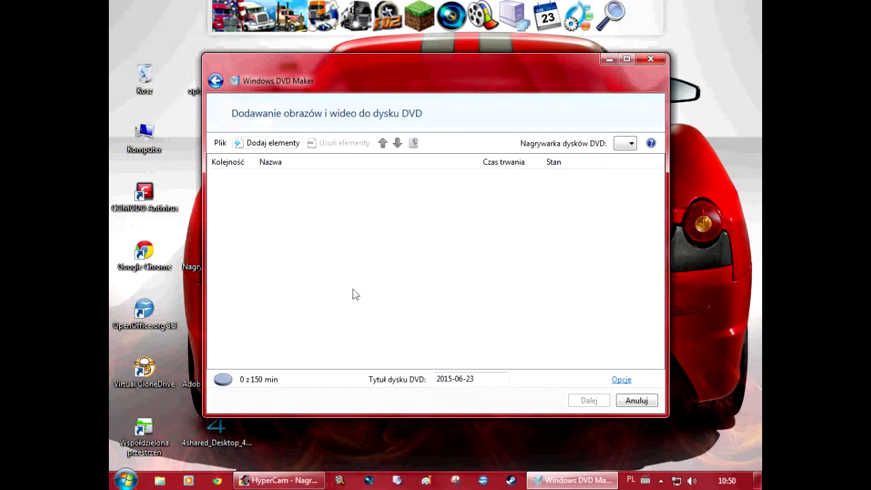
click(647, 61)
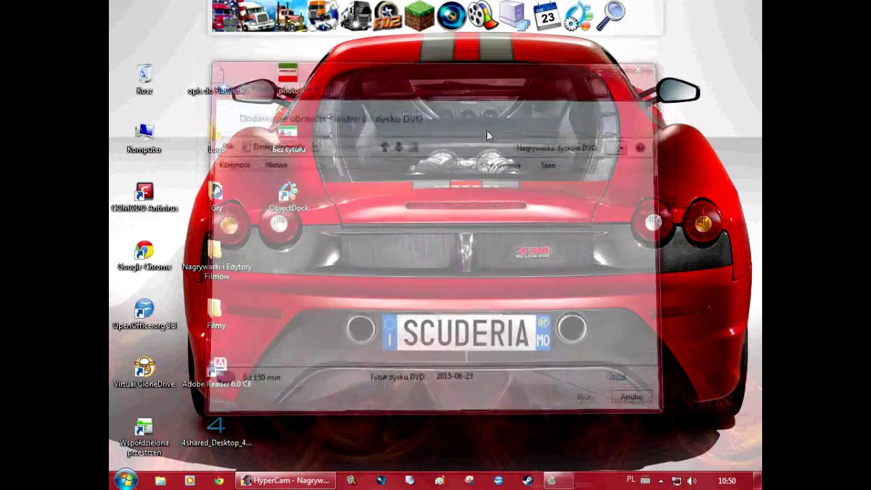
click(124, 480)
click(183, 425)
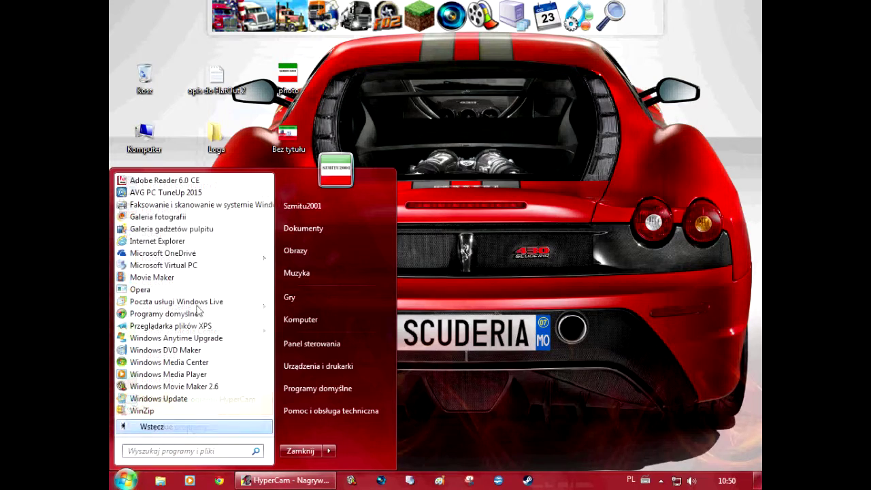
Launch Windows Live Movie Maker with its empty 'Mój film' project, close it, and reopen Start
click(167, 279)
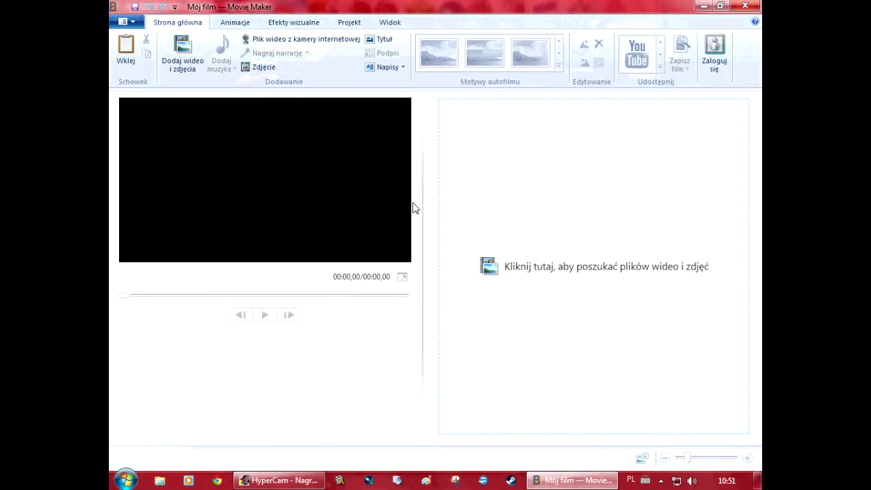
click(745, 6)
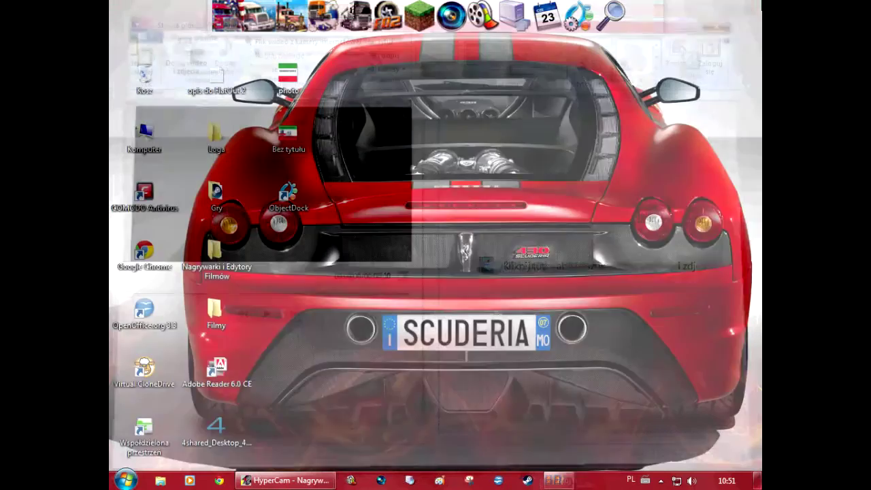
click(126, 481)
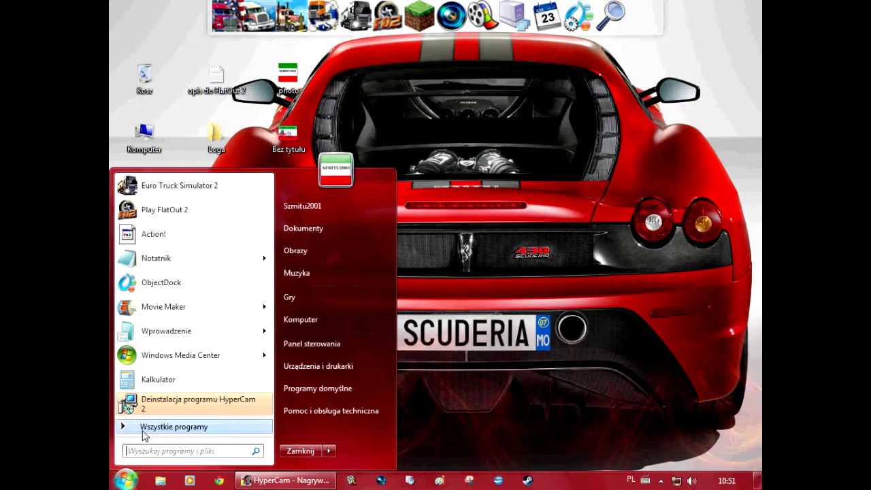
Dismiss the Start menu and open Personalization via the Getting Started 'Personalizuj system Windows' task
click(142, 428)
click(147, 429)
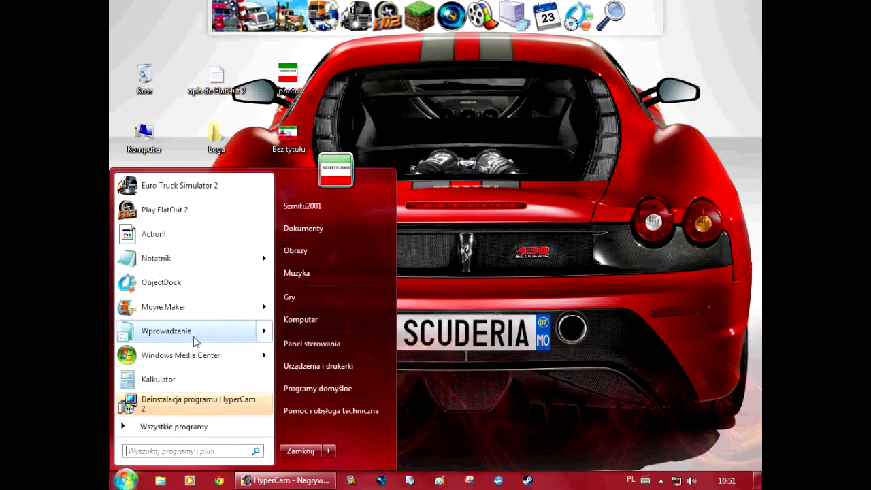
key(Escape)
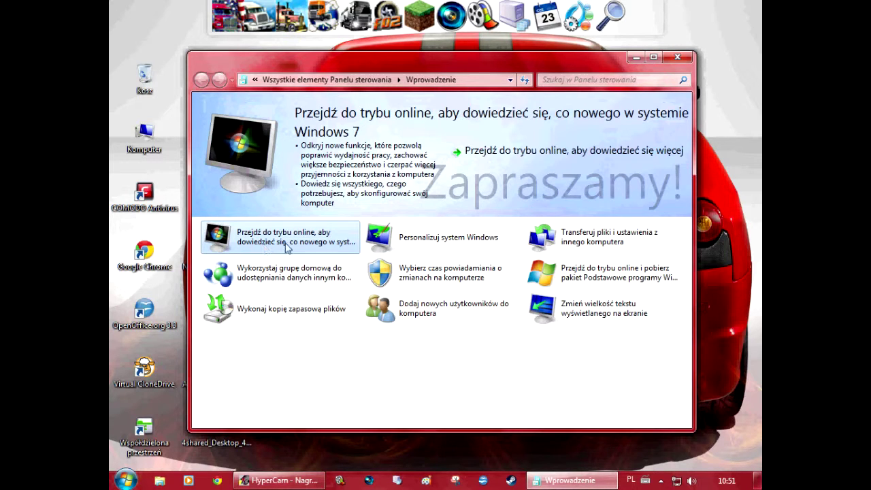
click(386, 239)
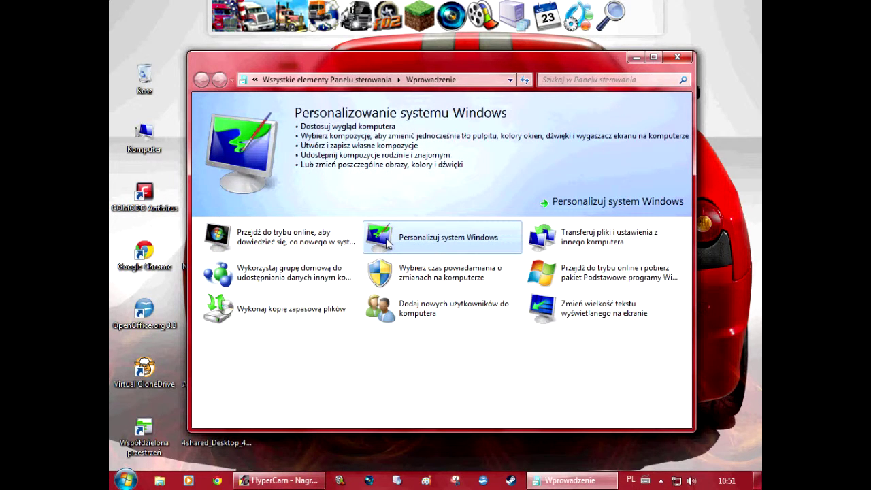
double_click(386, 238)
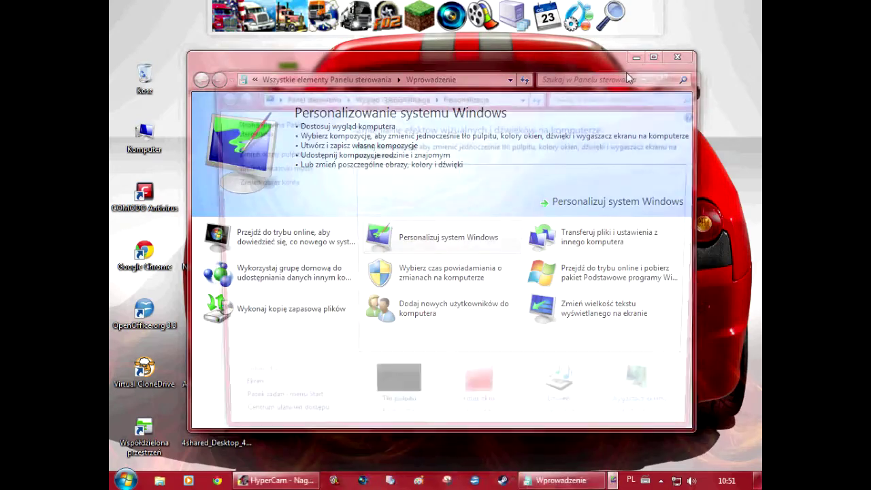
Close Getting Started, apply the Windows 7 theme, and preview the new desktop
click(675, 57)
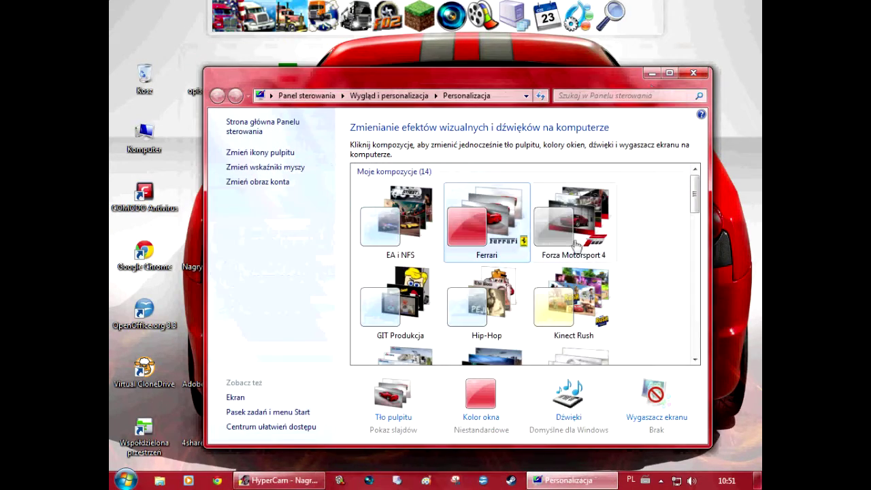
scroll(673, 298, down, 12)
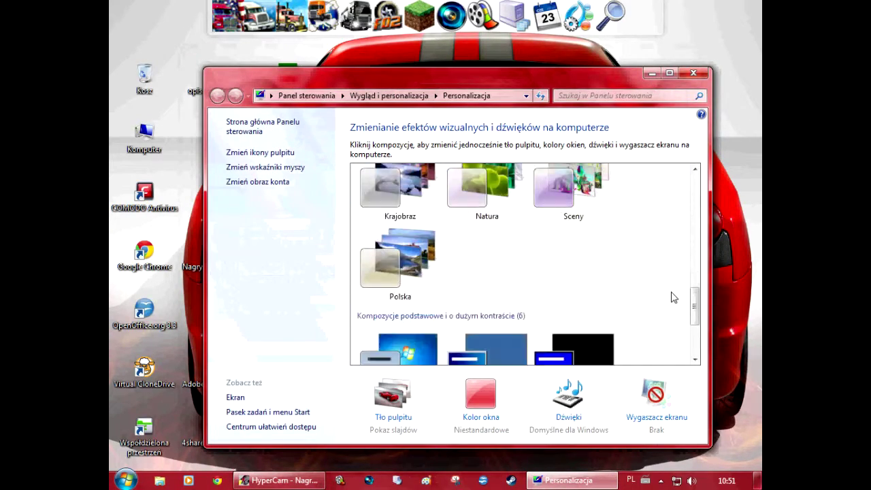
click(407, 214)
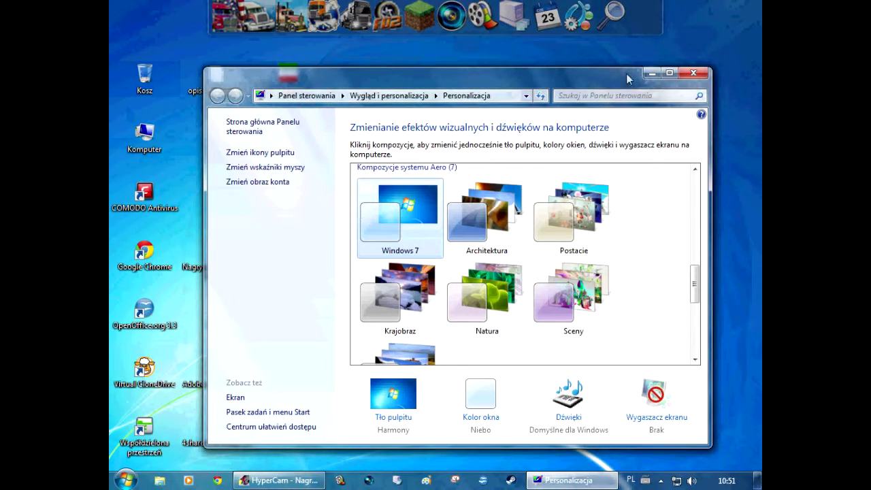
click(652, 72)
click(590, 482)
Browse the theme list, try the Porsche theme, then apply MPK Wrocław Tramwaje
scroll(435, 348, down, 6)
scroll(436, 348, down, 10)
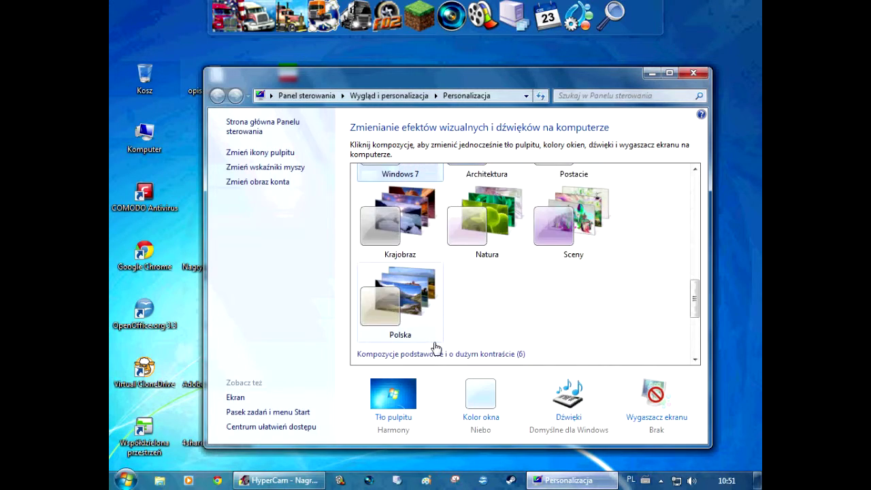
scroll(447, 327, up, 1)
scroll(544, 272, down, 1)
scroll(486, 321, up, 2)
scroll(486, 321, up, 15)
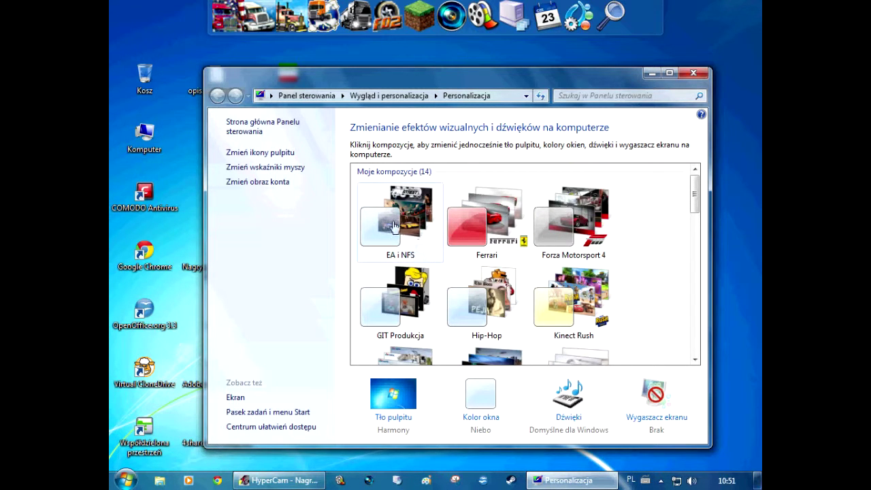
scroll(562, 276, down, 3)
scroll(562, 275, up, 2)
scroll(558, 272, down, 1)
scroll(558, 273, down, 1)
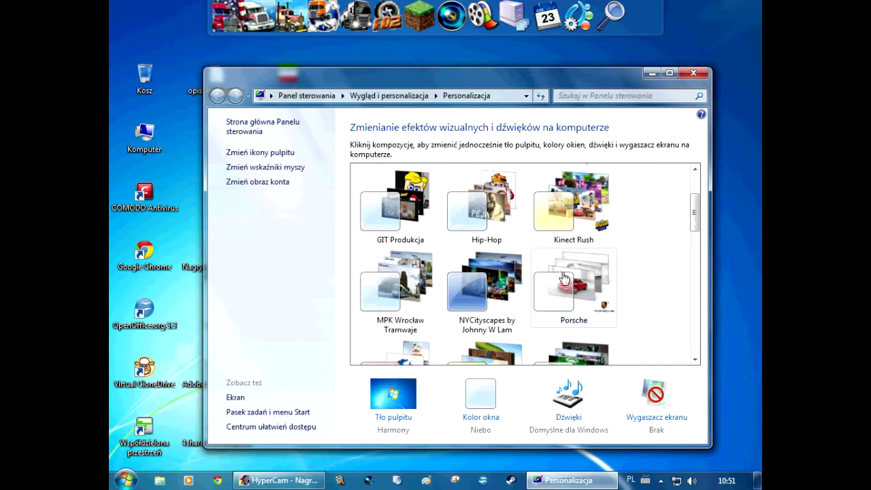
click(563, 277)
click(416, 276)
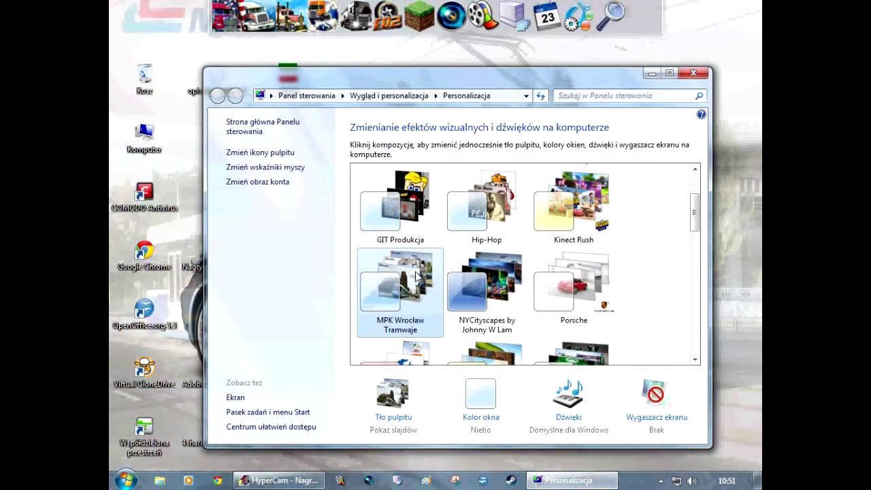
View the tram wallpaper, close Personalization from its taskbar thumbnail, and open Start
scroll(417, 276, down, 3)
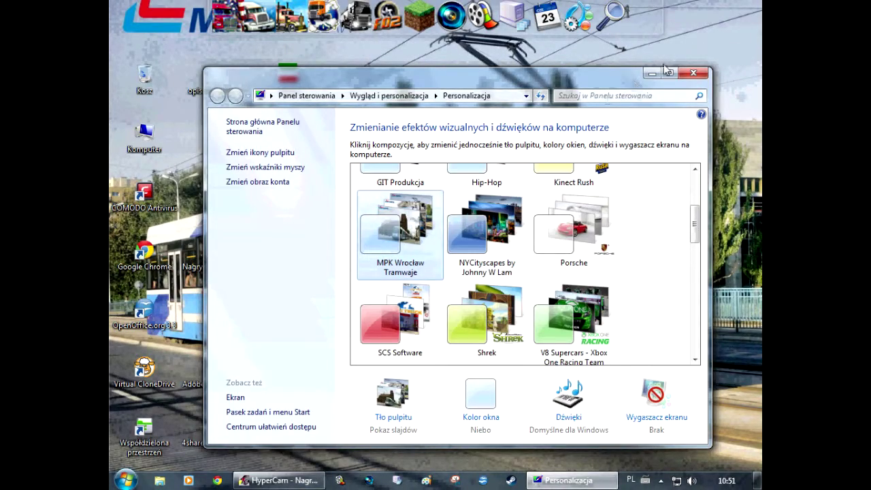
click(652, 72)
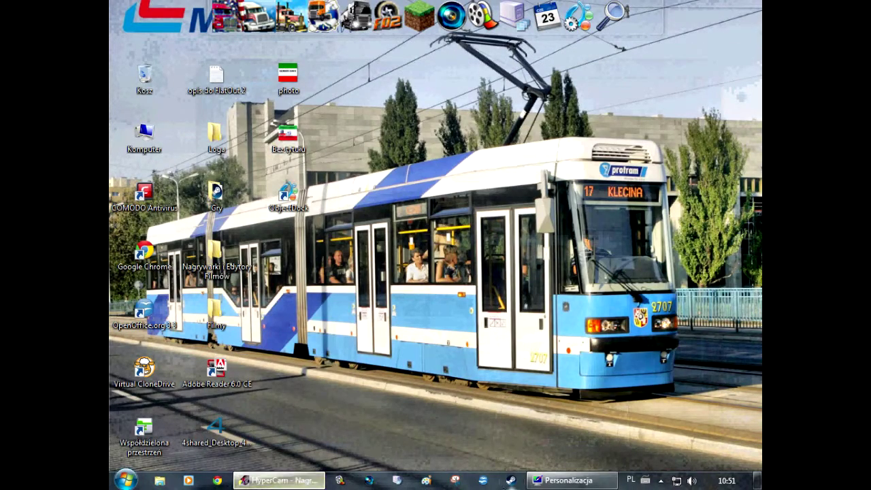
mouse_move(571, 481)
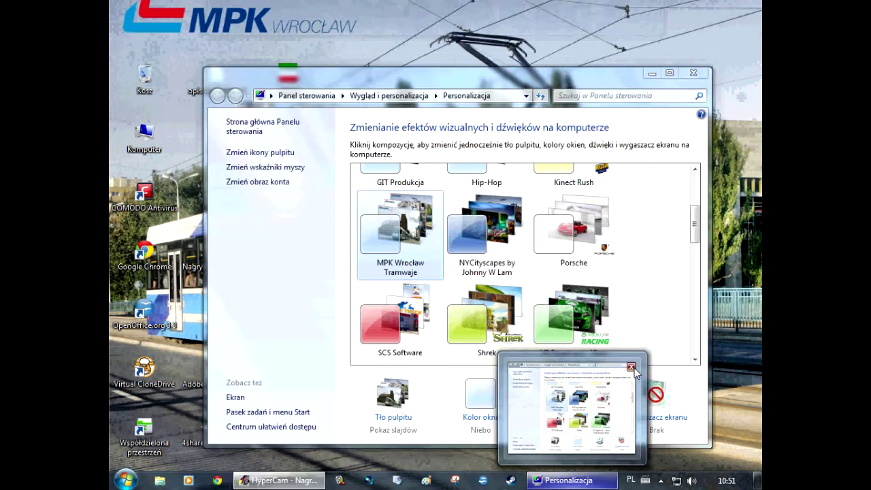
click(631, 367)
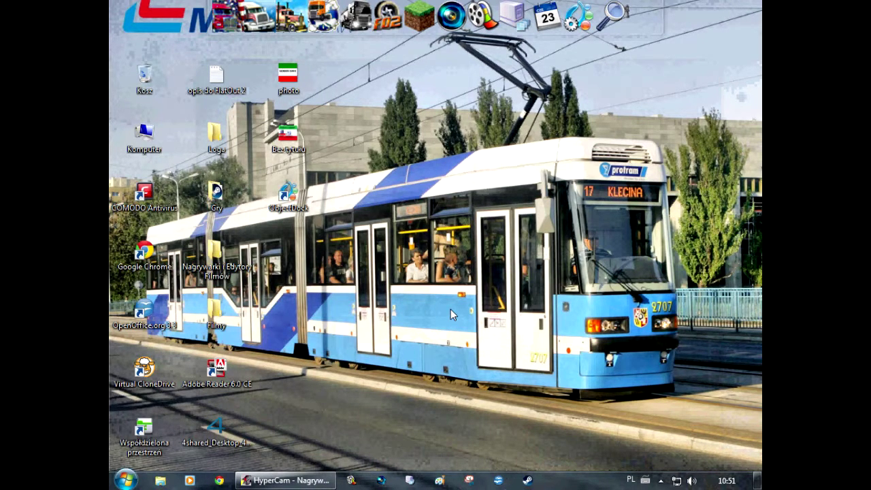
click(125, 480)
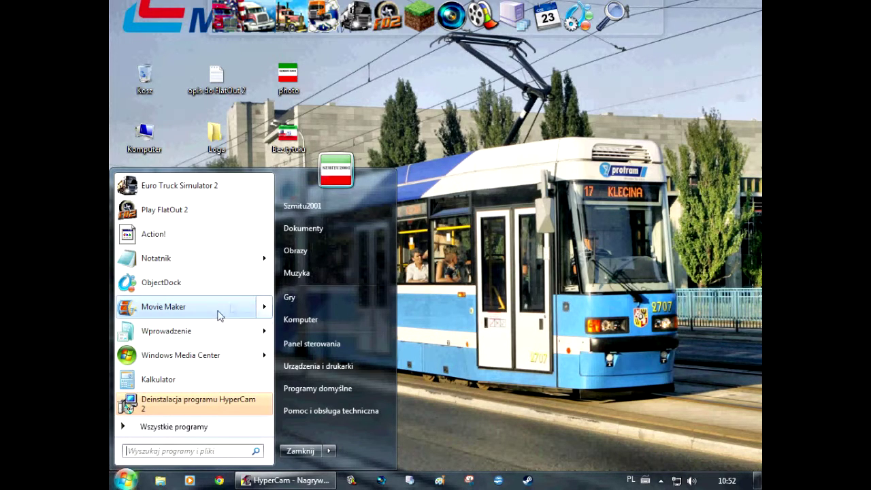
Launch Internet Explorer from the Start menu's All Programs list
mouse_move(218, 363)
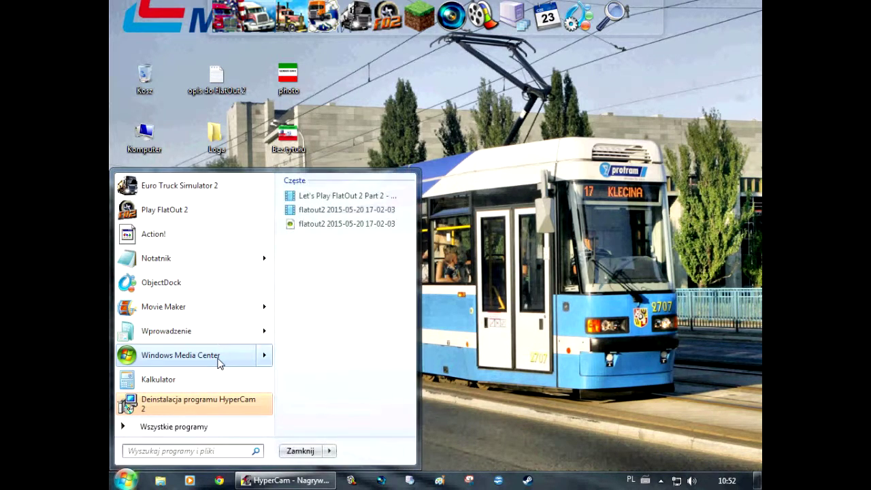
click(173, 426)
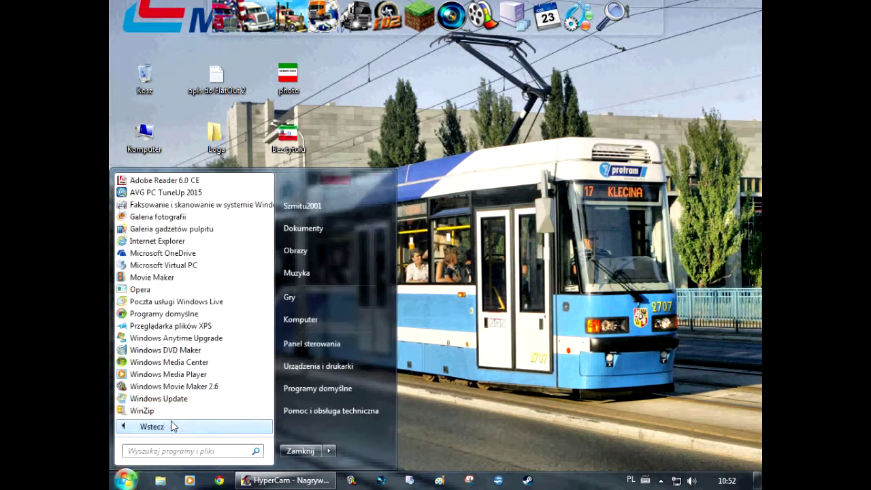
scroll(171, 338, down, 5)
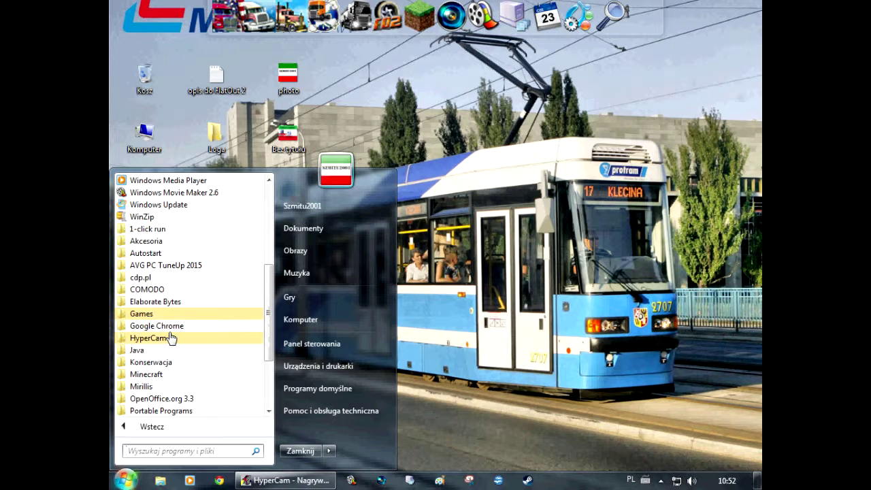
scroll(171, 339, down, 3)
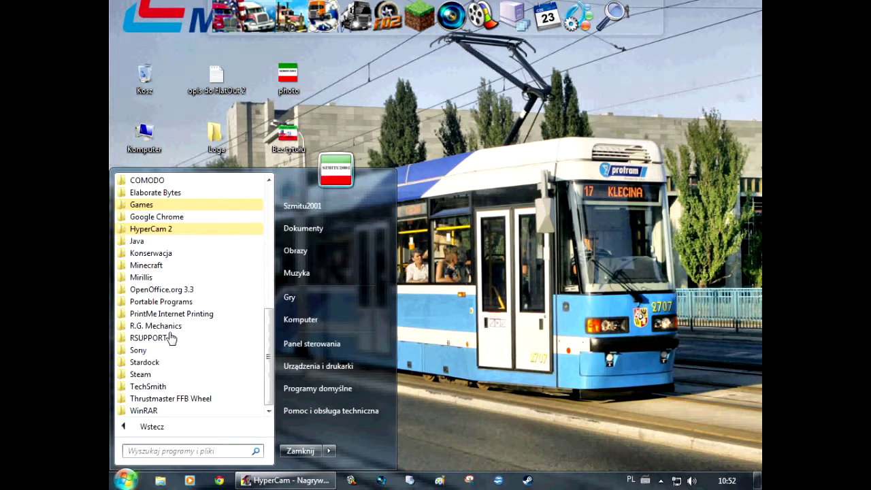
scroll(174, 369, up, 8)
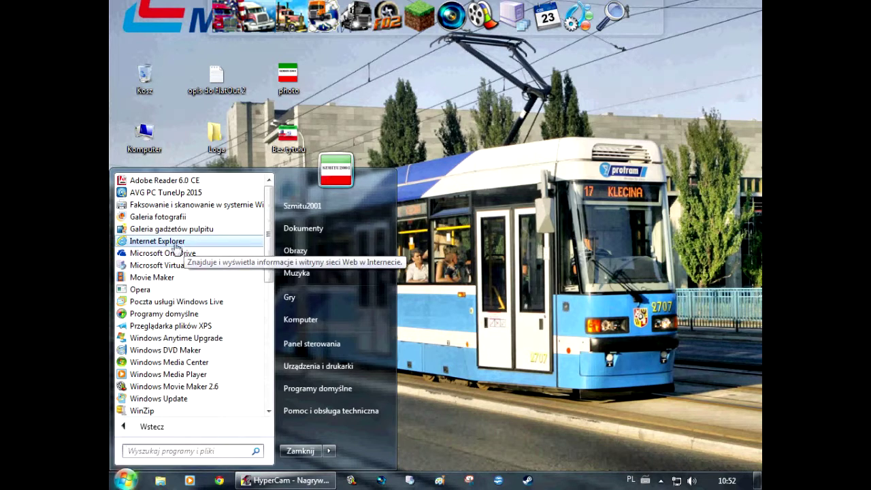
click(175, 244)
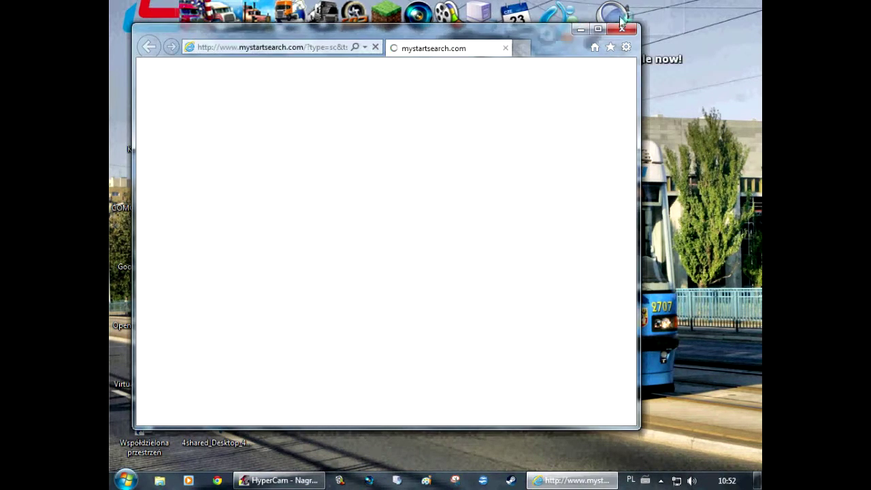
Maximize IE, decline the recommended settings, dismiss the setup prompts, and close the welcome tab
click(599, 30)
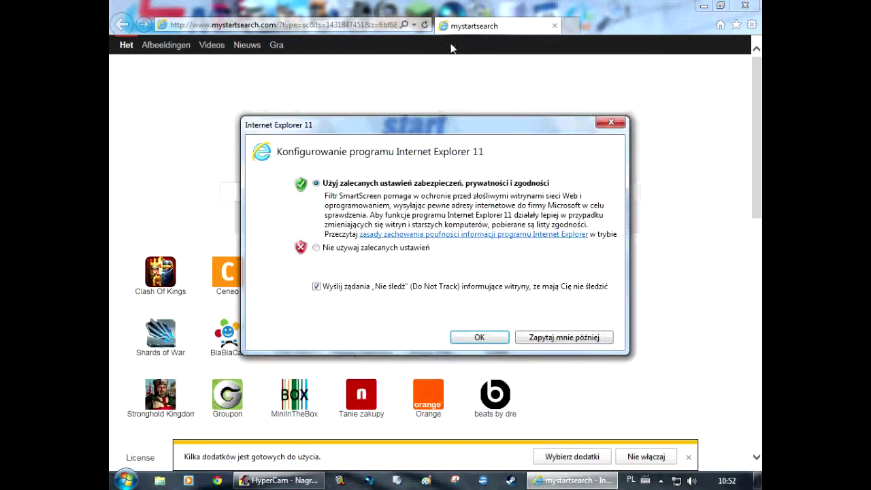
click(333, 248)
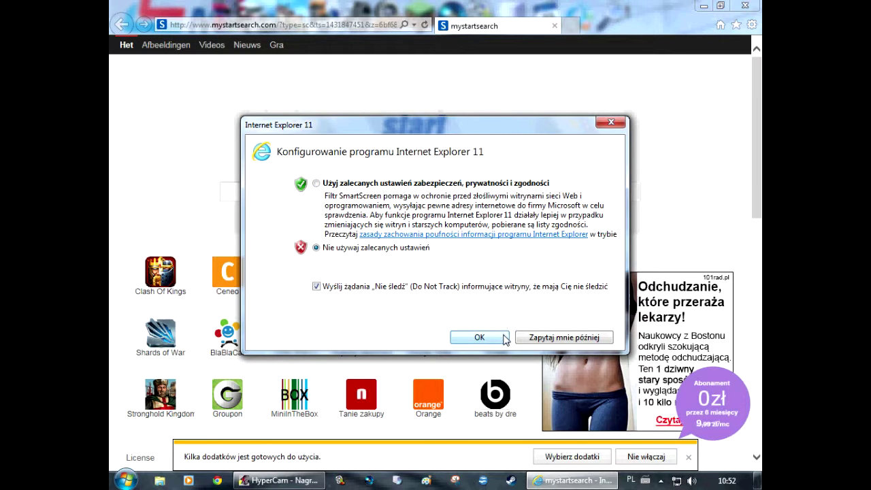
click(538, 338)
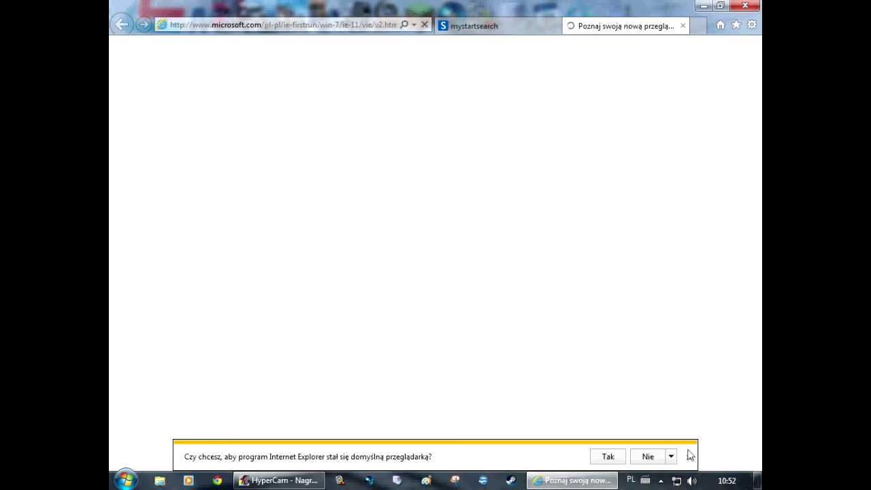
click(689, 458)
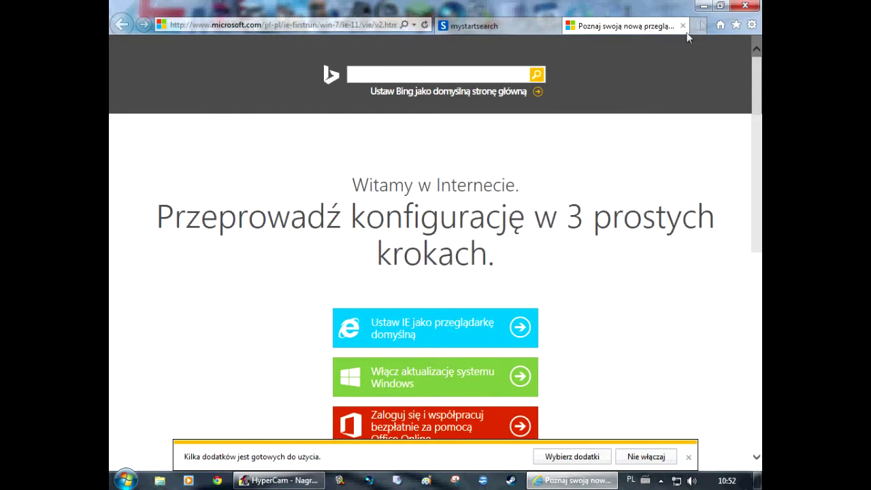
scroll(618, 236, down, 3)
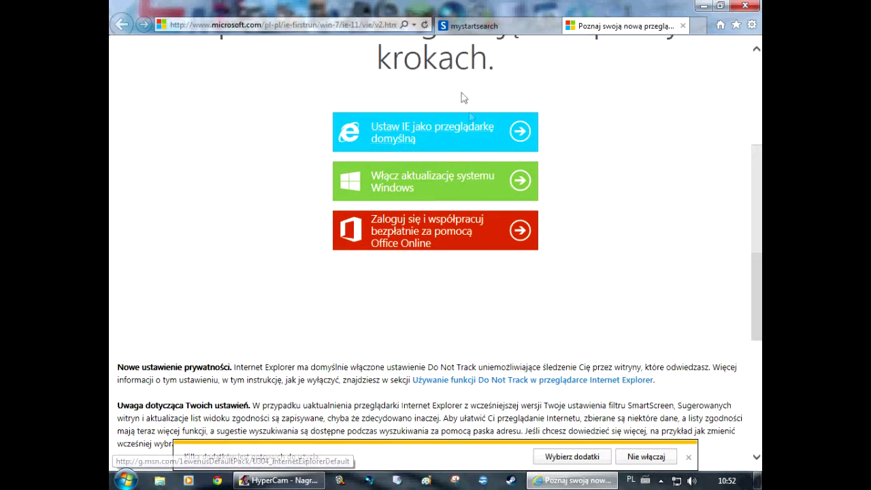
scroll(439, 241, down, 4)
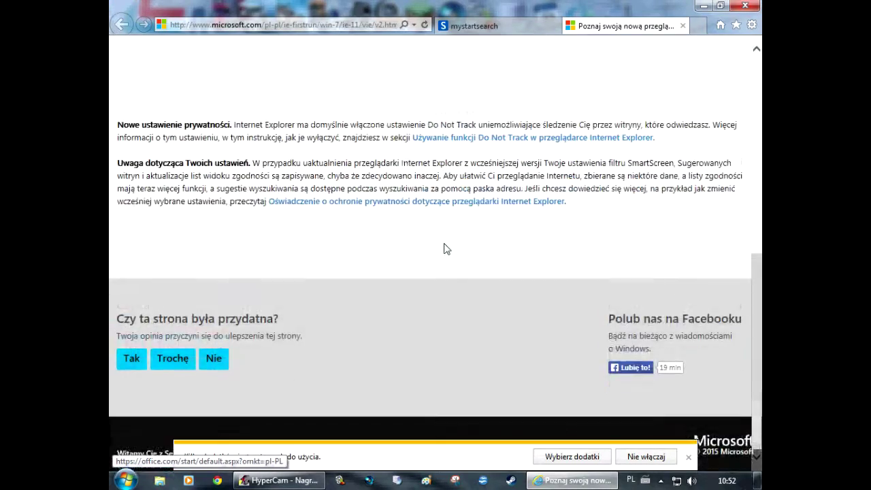
scroll(443, 247, up, 7)
click(683, 26)
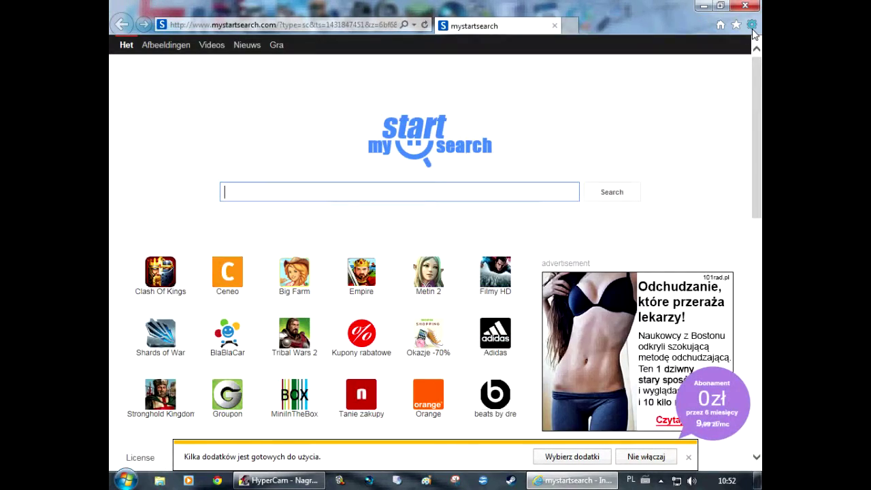
View the About Internet Explorer info (version 11.0.9600.17843), then close the browser
click(751, 25)
click(693, 220)
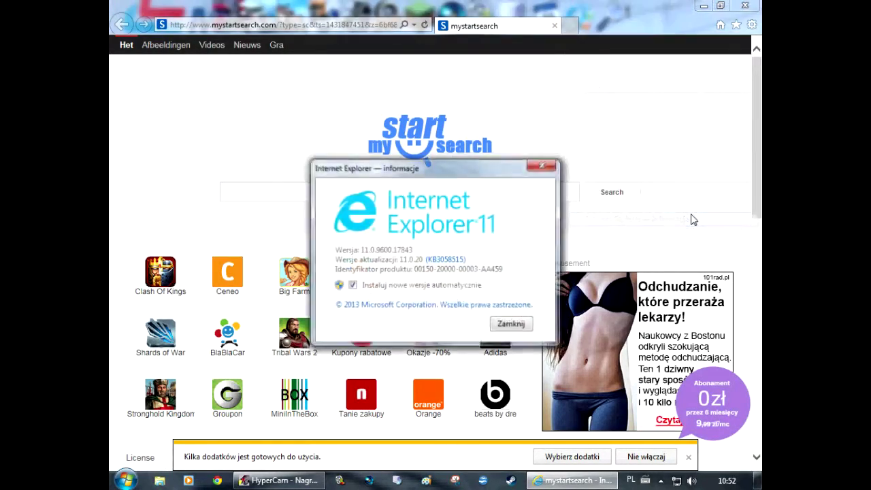
click(512, 324)
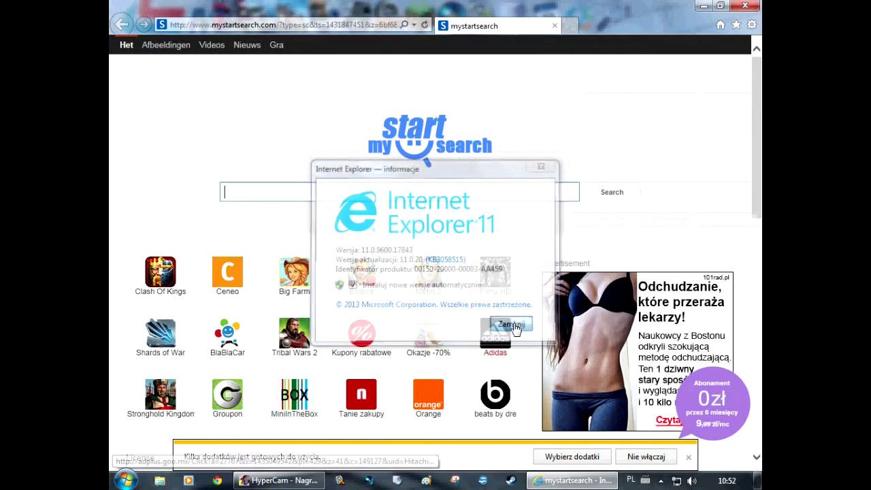
click(745, 6)
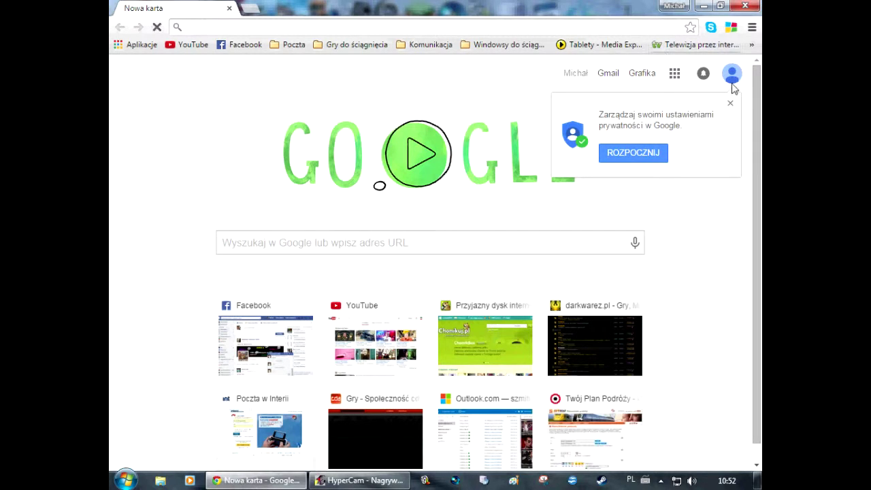
Dismiss Google's privacy prompt, open YouTube from most-visited sites, and go to 'Mój kanał'
click(731, 106)
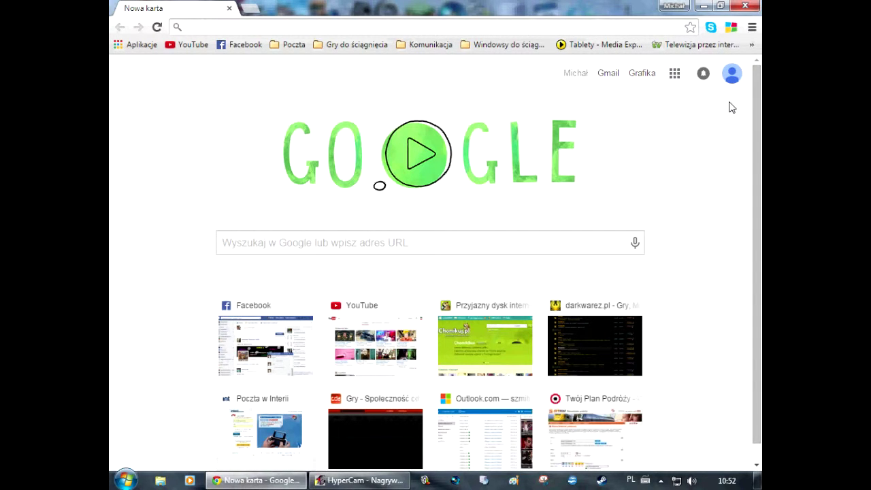
click(372, 310)
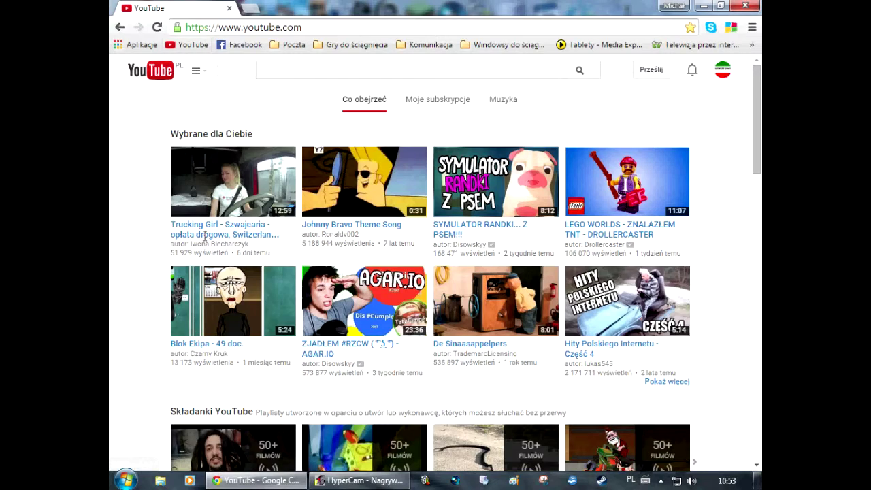
scroll(141, 219, down, 15)
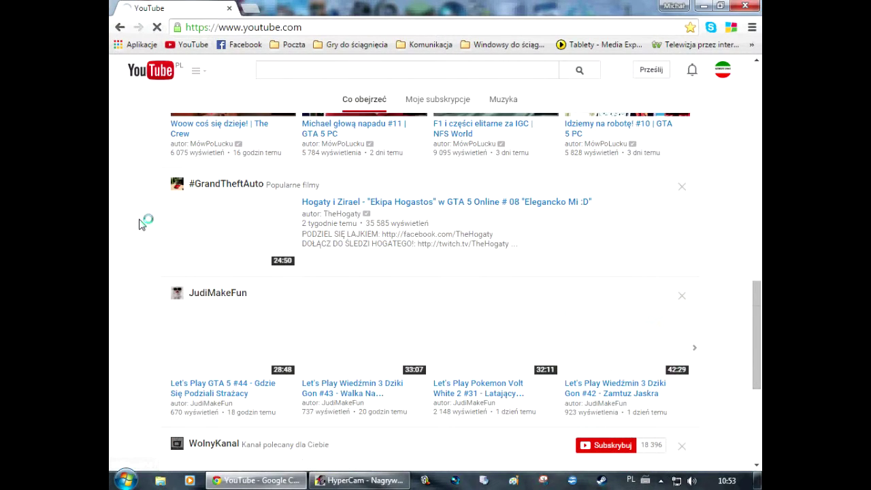
scroll(183, 87, down, 4)
click(190, 73)
click(169, 126)
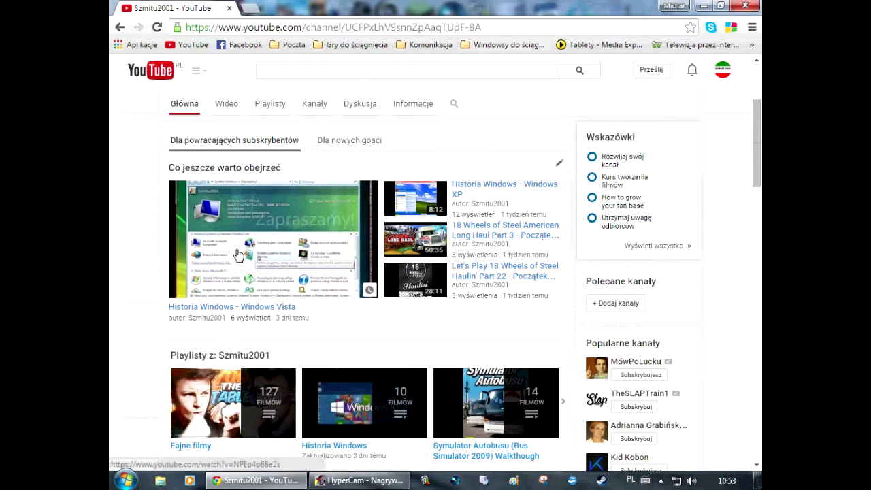
Open the 'Historia Windows - Windows Vista' video, pause it, and jump playback to 11:20
click(239, 255)
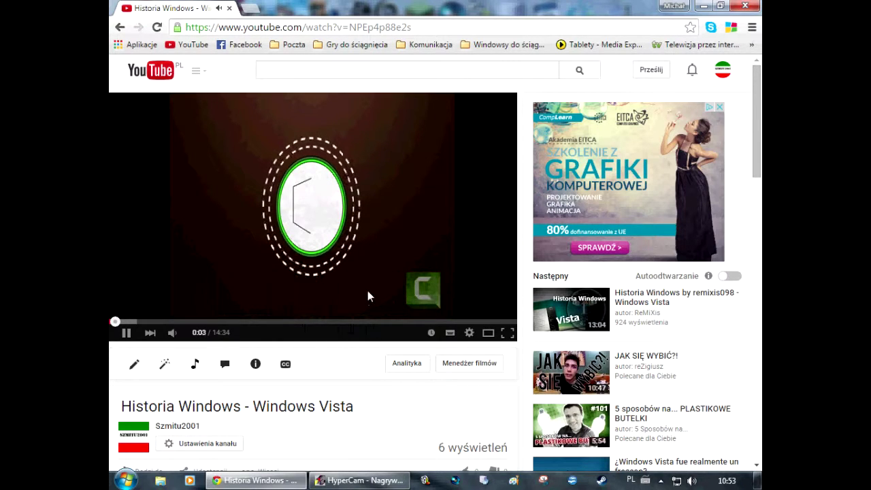
click(272, 305)
scroll(272, 308, down, 3)
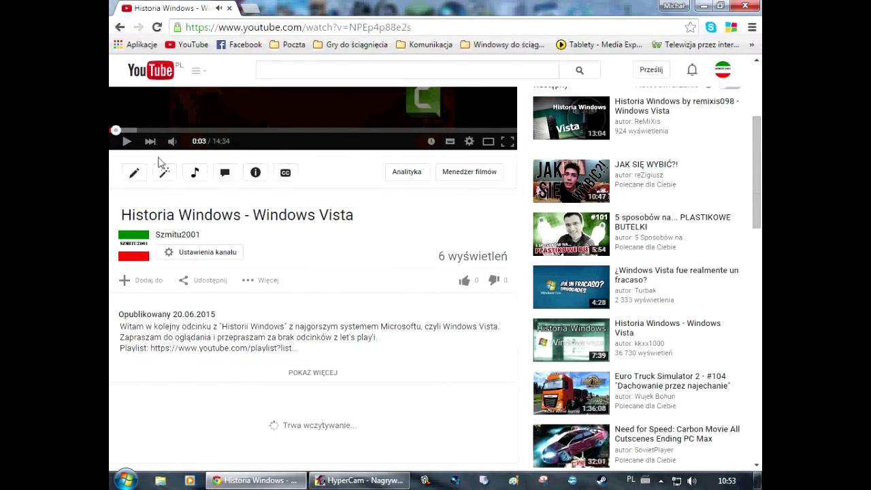
mouse_move(175, 148)
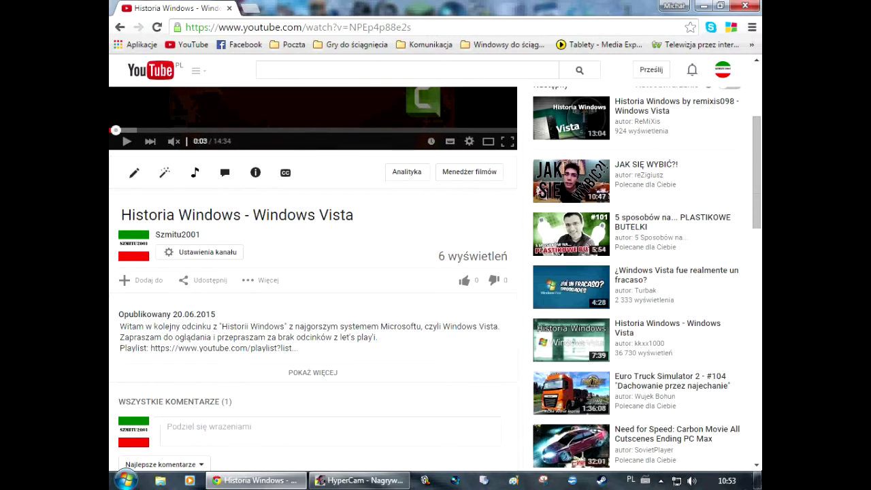
click(727, 480)
click(722, 480)
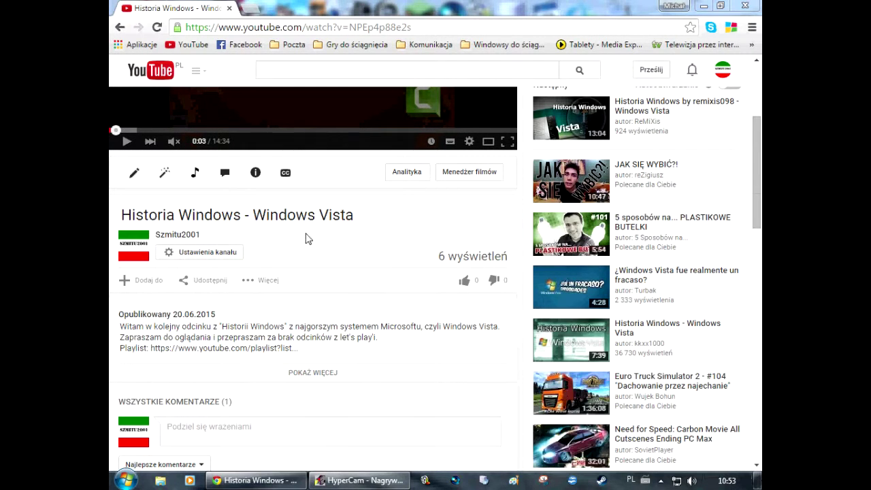
scroll(369, 282, up, 3)
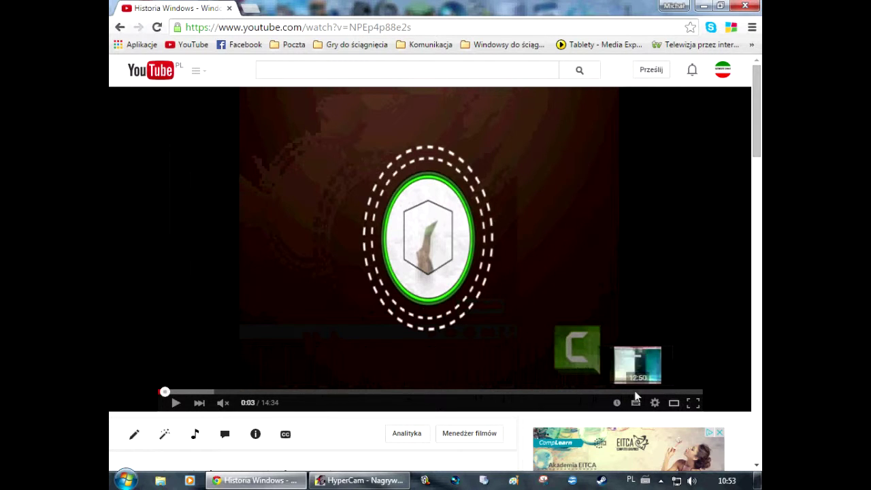
click(582, 391)
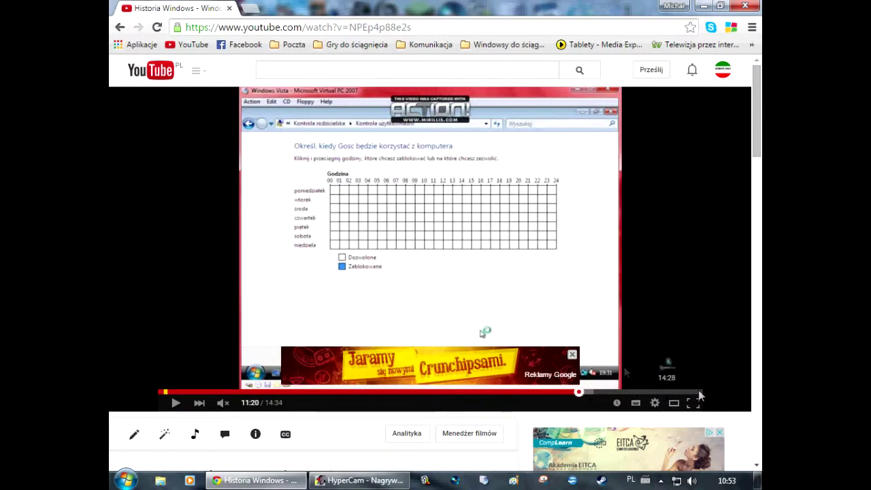
Dismiss the ad and skim the video at 5:19, 5:37, 6:14, 7:14, 8:08, 8:38 and 9:07
click(575, 355)
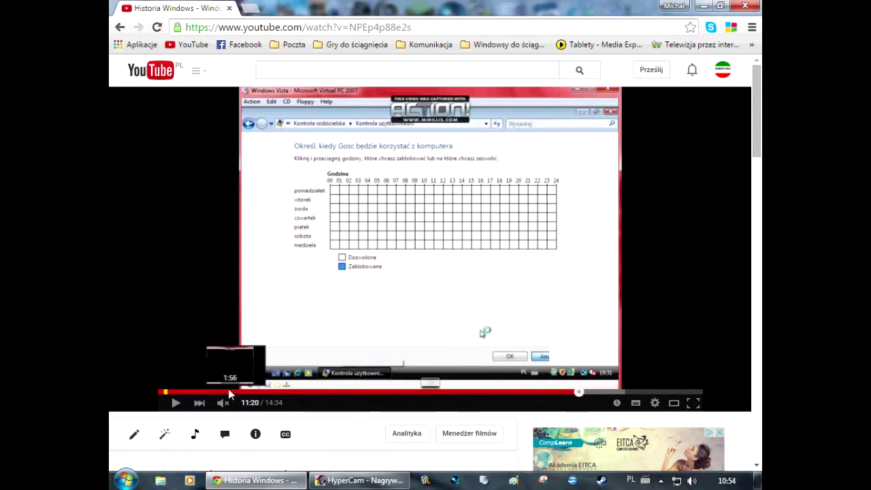
click(358, 392)
click(389, 331)
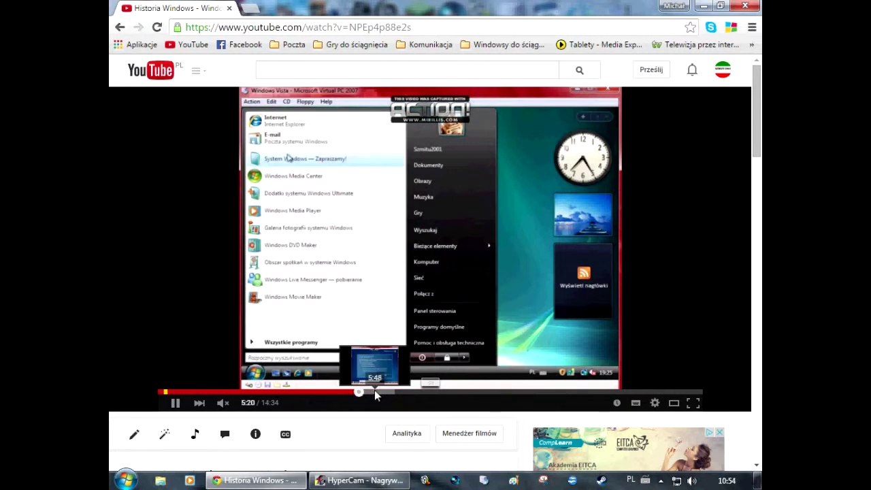
click(371, 392)
click(392, 393)
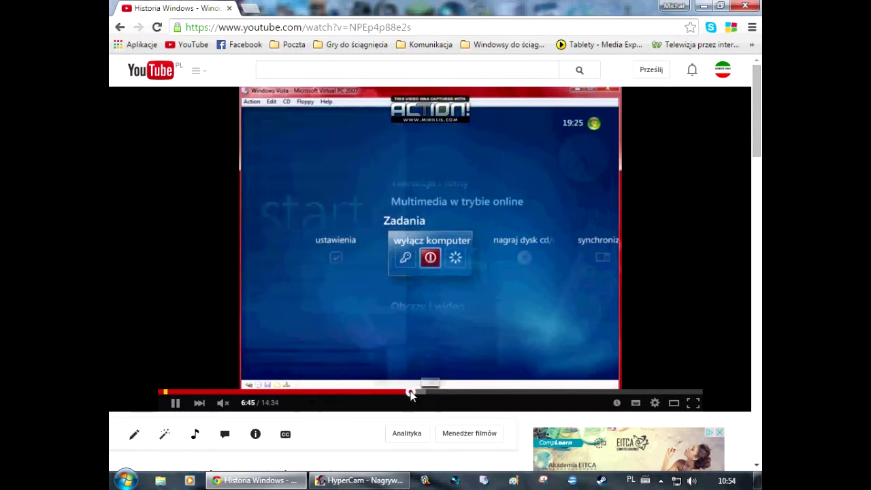
click(429, 393)
click(462, 393)
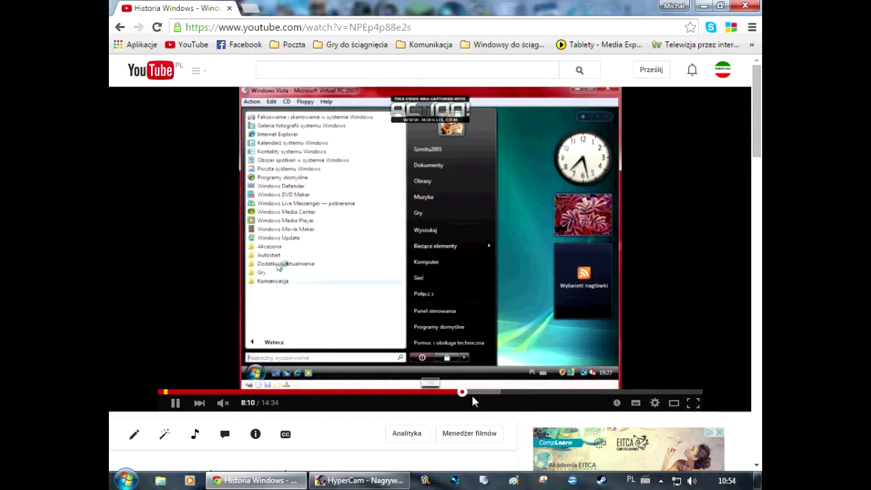
click(480, 393)
click(497, 393)
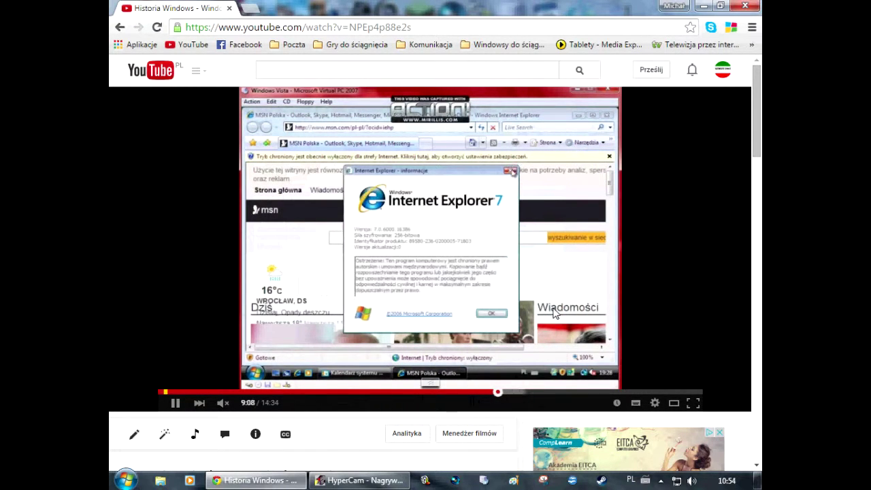
Pause the Vista video at 9:11 and go back to the channel page
click(558, 274)
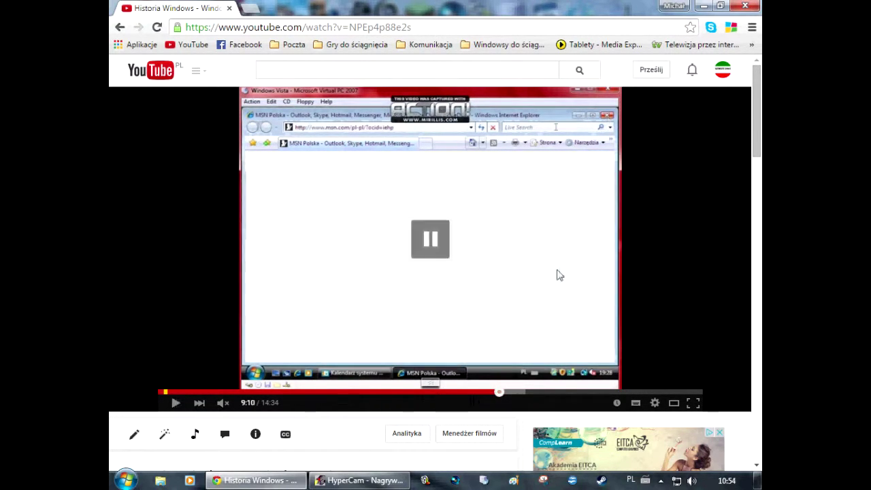
click(559, 274)
click(538, 267)
scroll(311, 296, down, 8)
scroll(312, 298, up, 4)
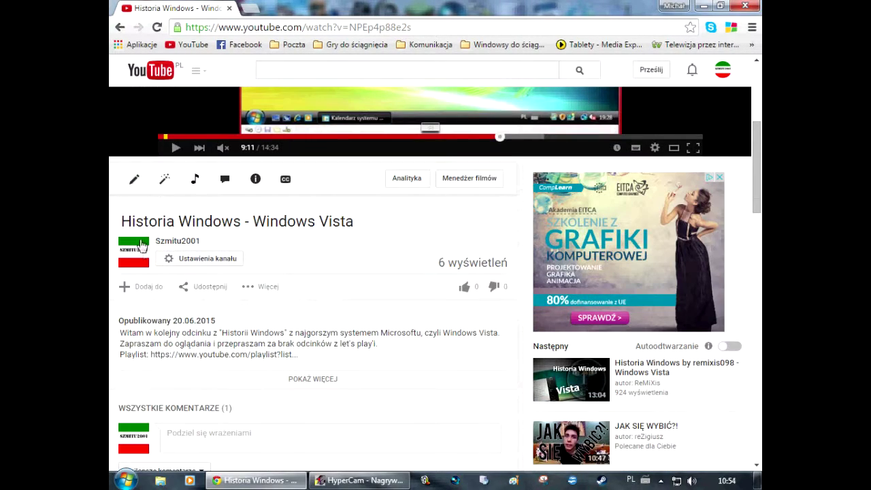
click(119, 28)
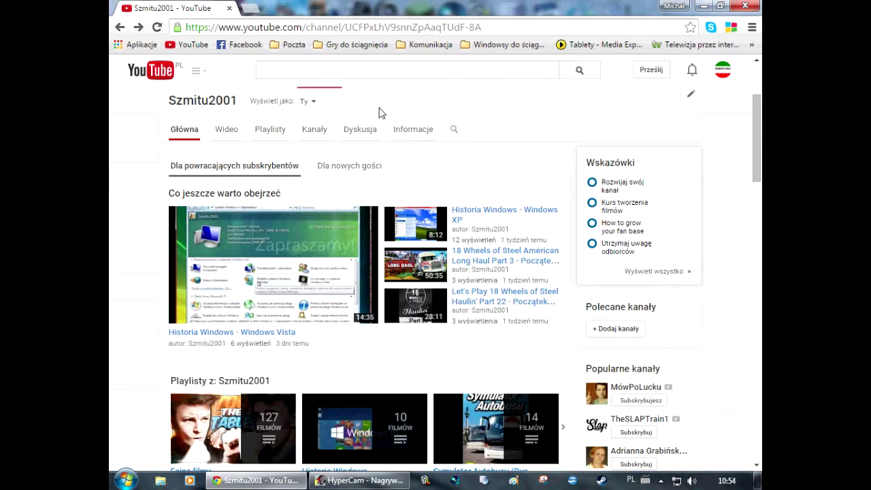
Open the channel's video manager (Menedżer filmów) and scroll through the uploaded videos
scroll(315, 121, up, 2)
click(361, 97)
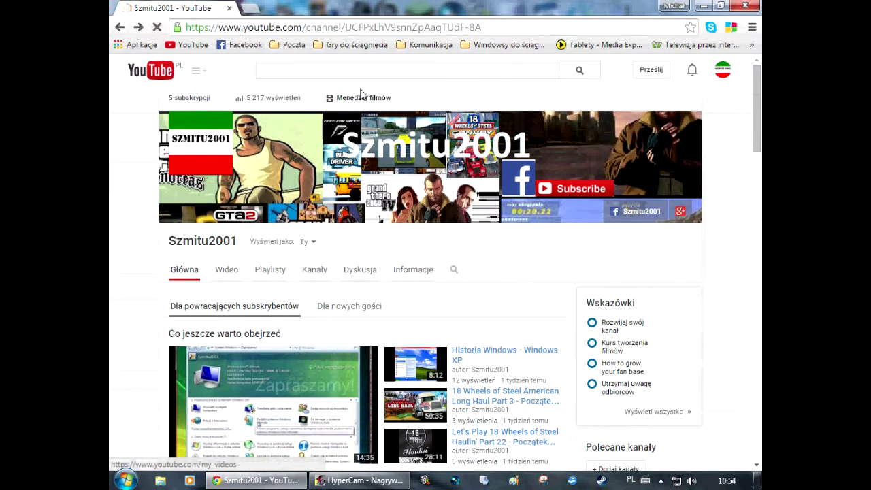
scroll(454, 245, down, 5)
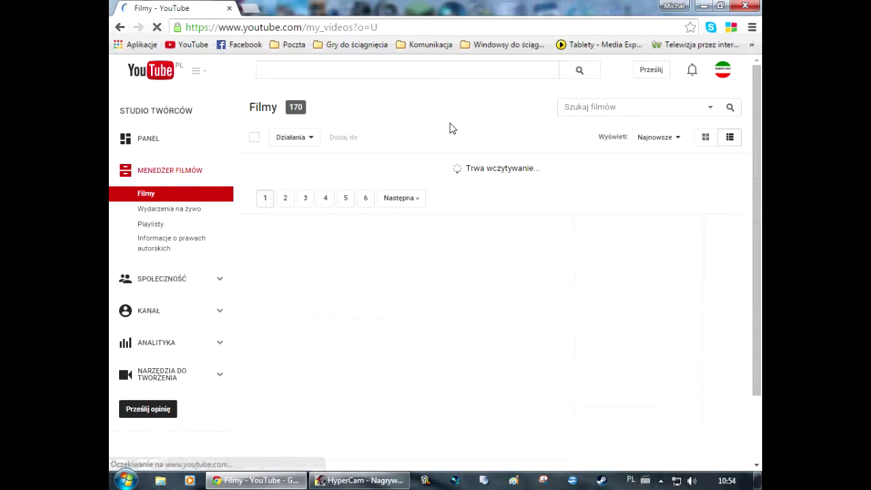
scroll(453, 129, down, 3)
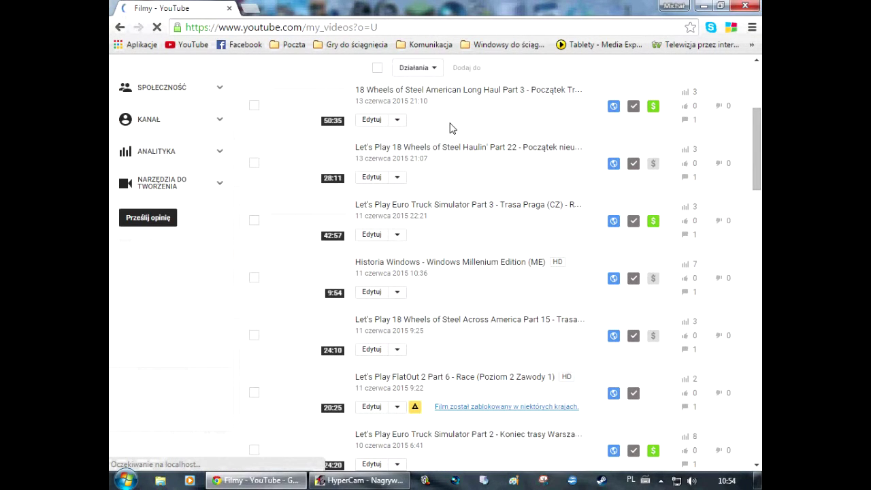
Open the 'Historia Windows - Windows XP' video from the list
scroll(463, 183, up, 1)
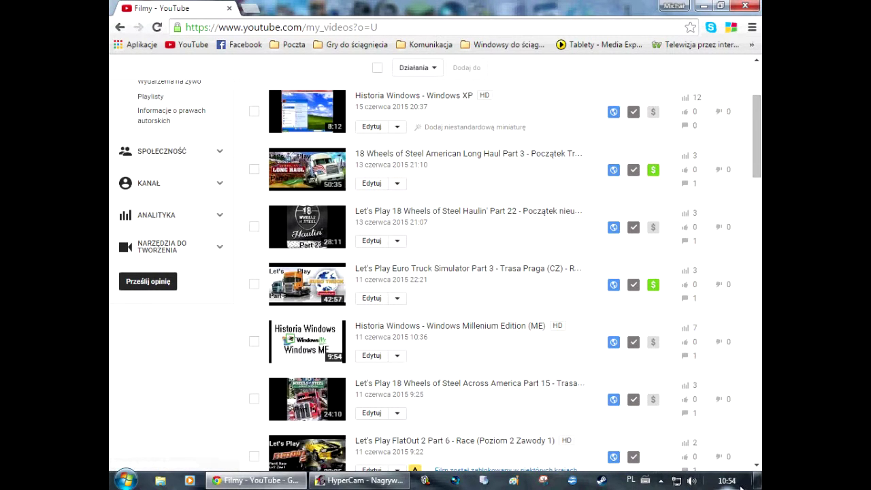
scroll(531, 320, up, 2)
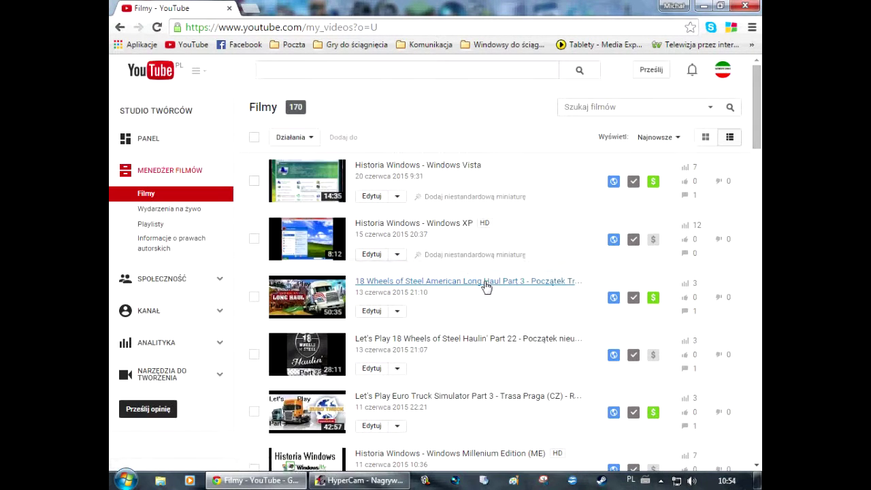
click(408, 232)
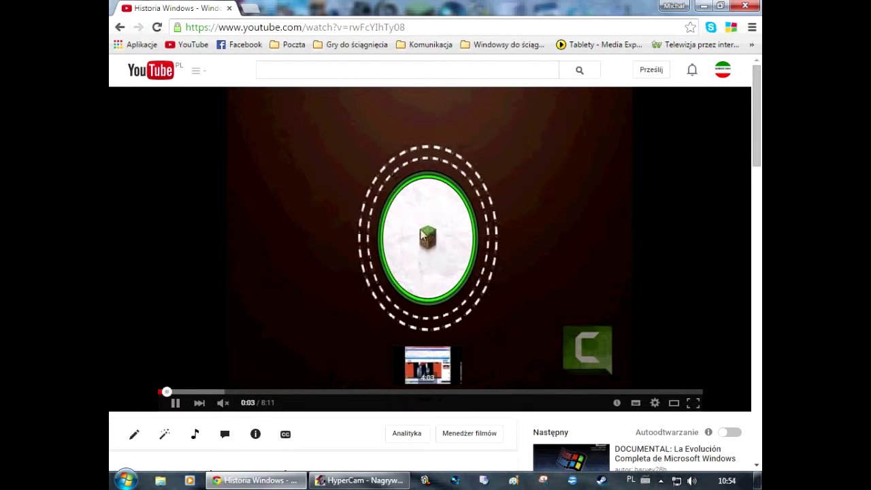
Jump the Windows XP video ahead to 3:55 and pause it
click(419, 392)
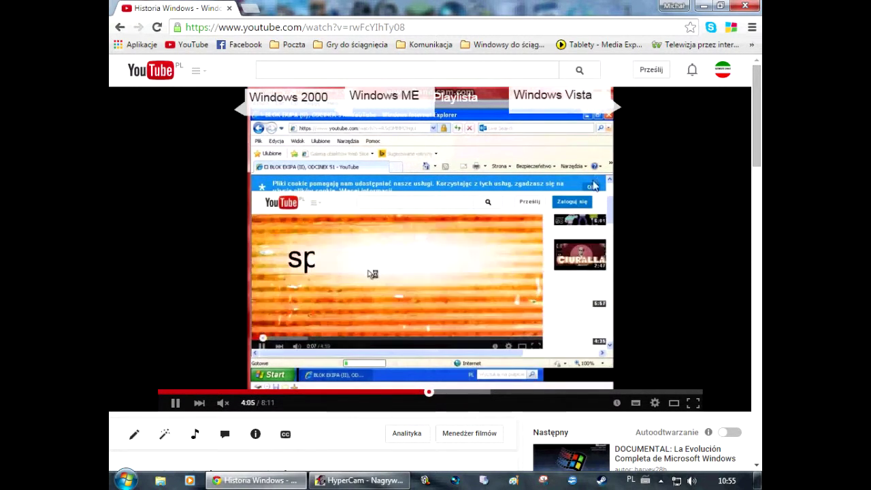
click(318, 251)
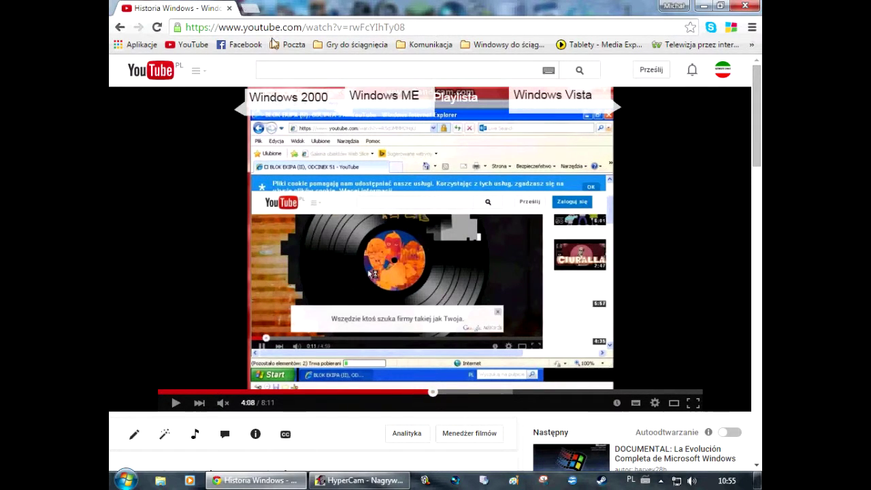
click(292, 71)
Close the Chrome window to return to the desktop
scroll(225, 140, down, 5)
scroll(225, 141, up, 2)
scroll(225, 136, up, 3)
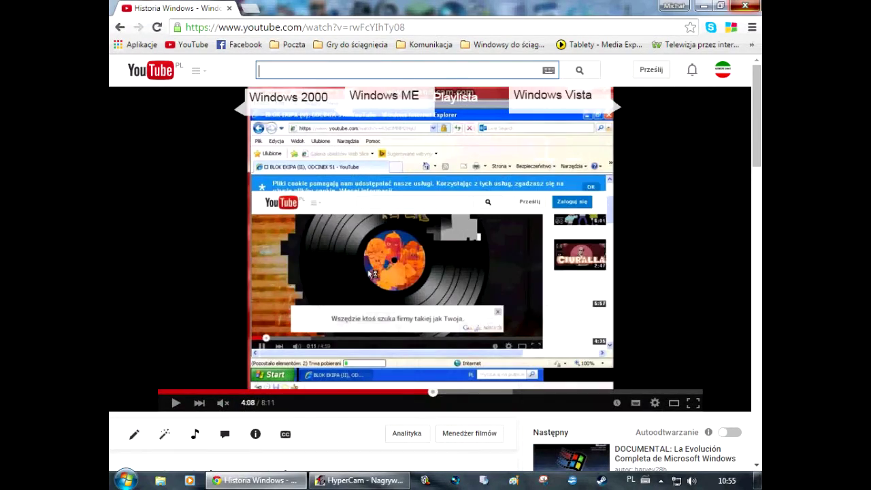
click(745, 6)
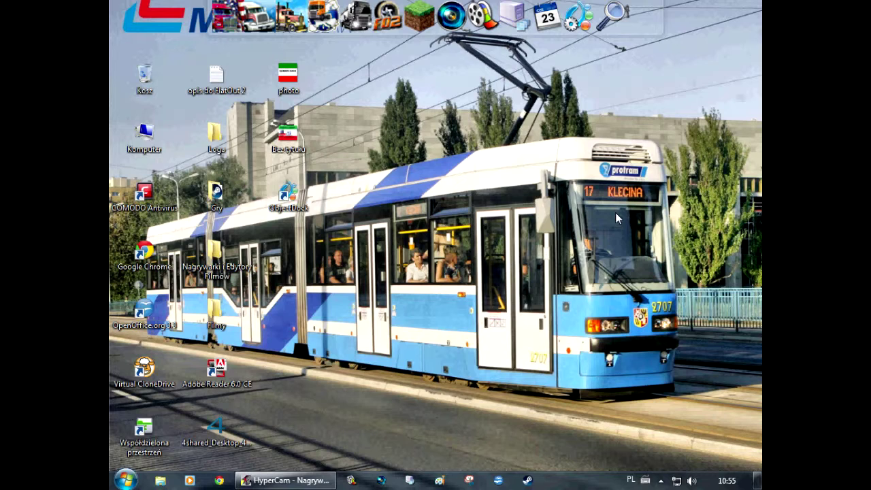
View and dismiss the taskbar calendar, then restore HyperCam's Nagrywanie window
click(727, 480)
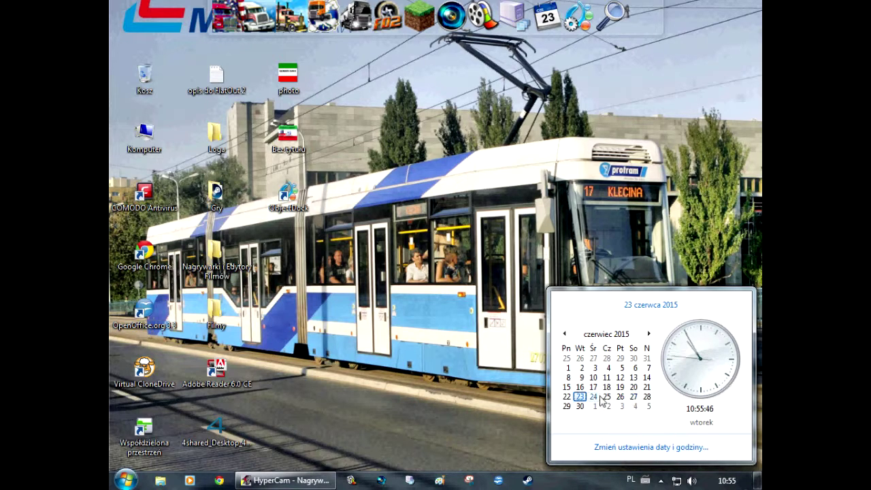
click(462, 354)
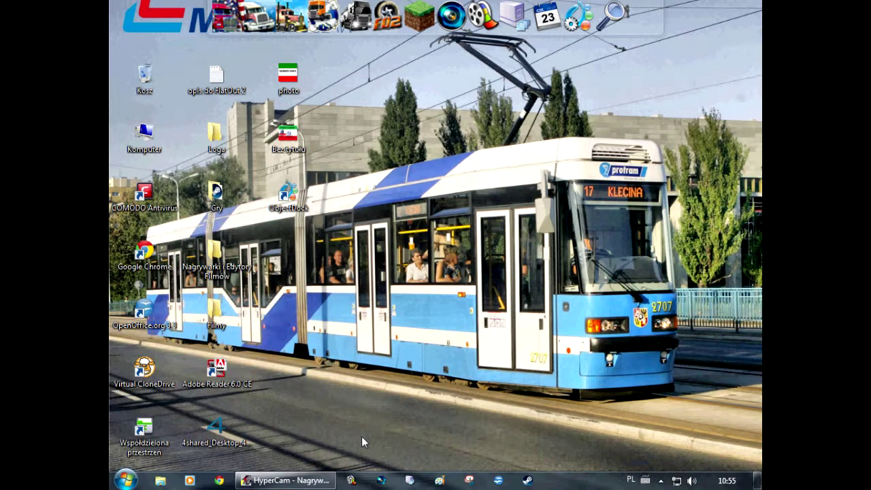
click(304, 480)
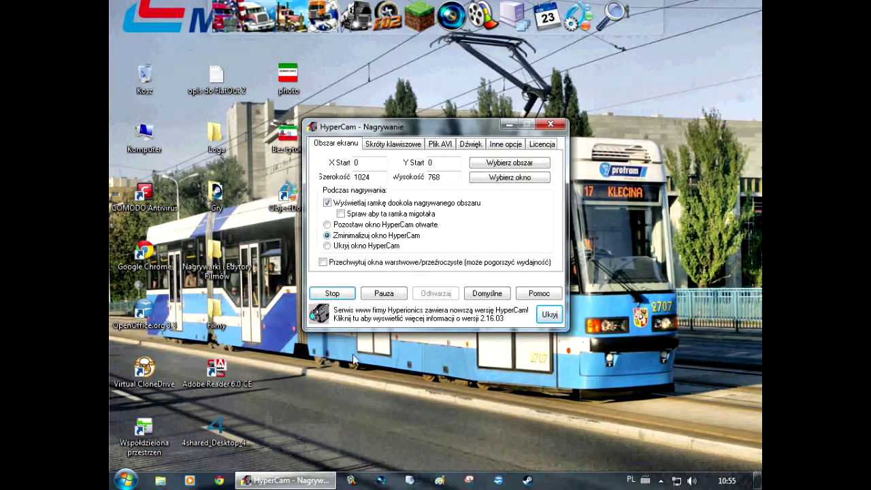